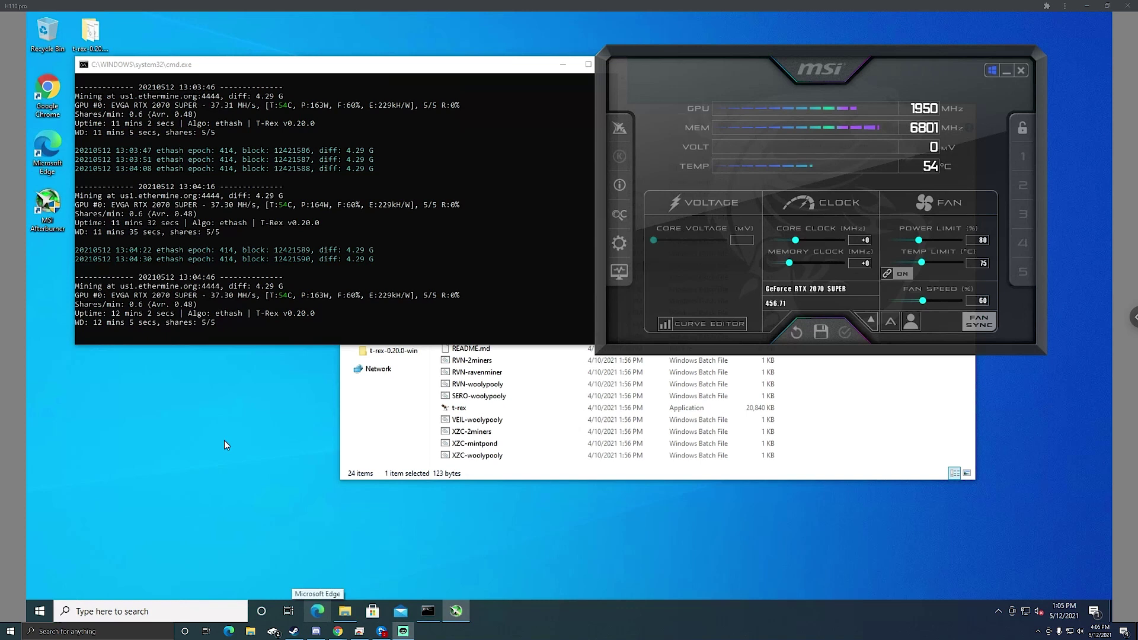
- Set the power limit to 100% and minimize the t-rex folder window
click(983, 240)
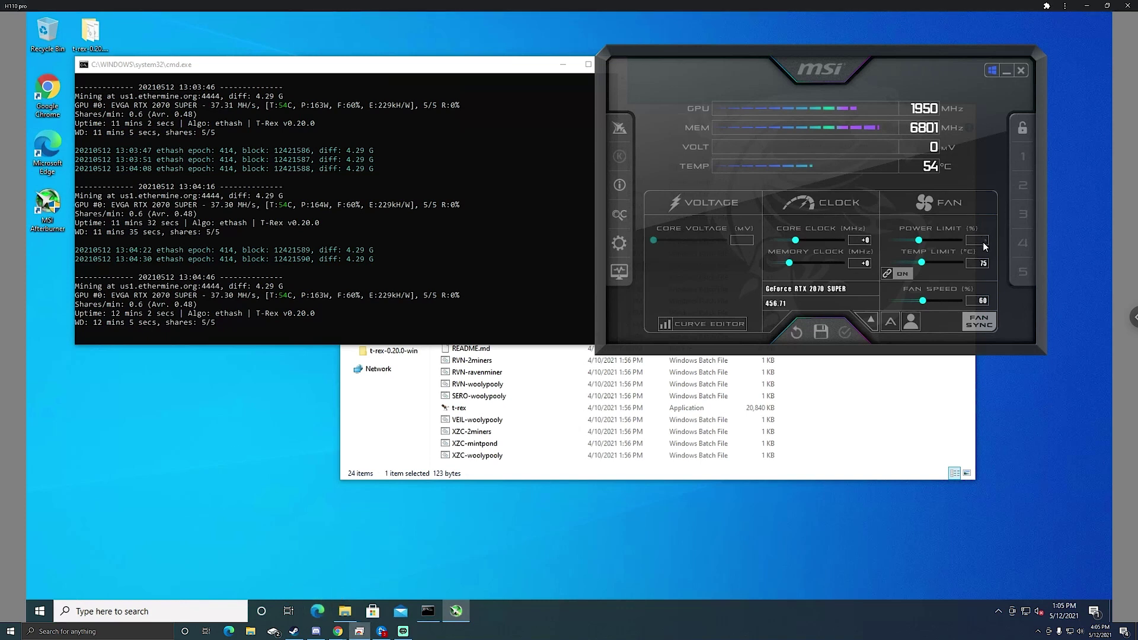
text(100)
key(Return)
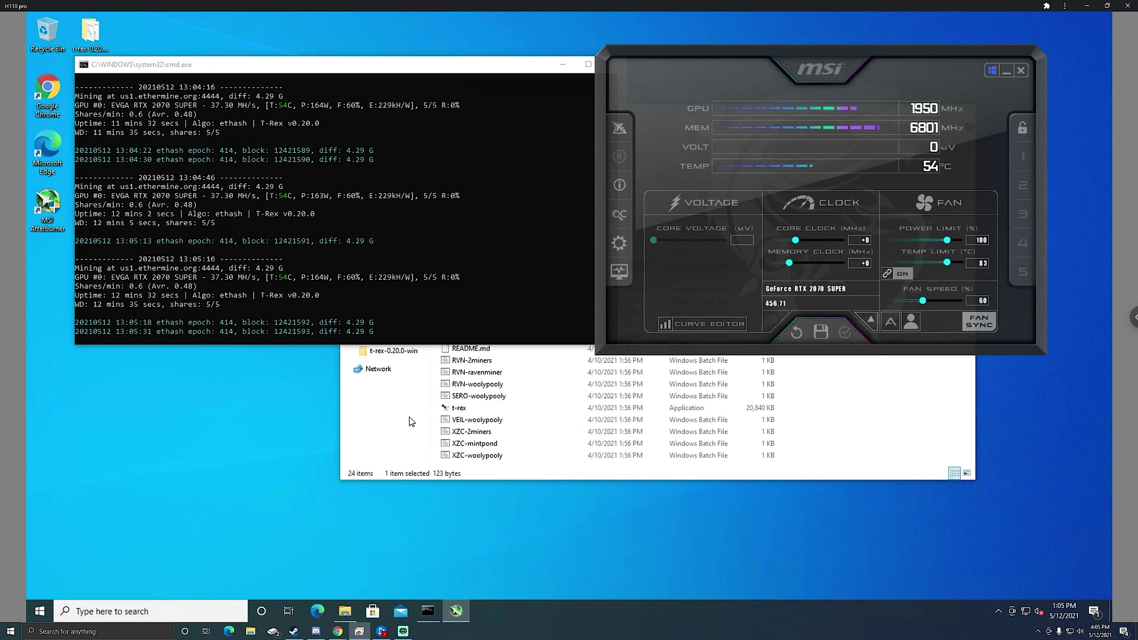
click(394, 425)
click(911, 114)
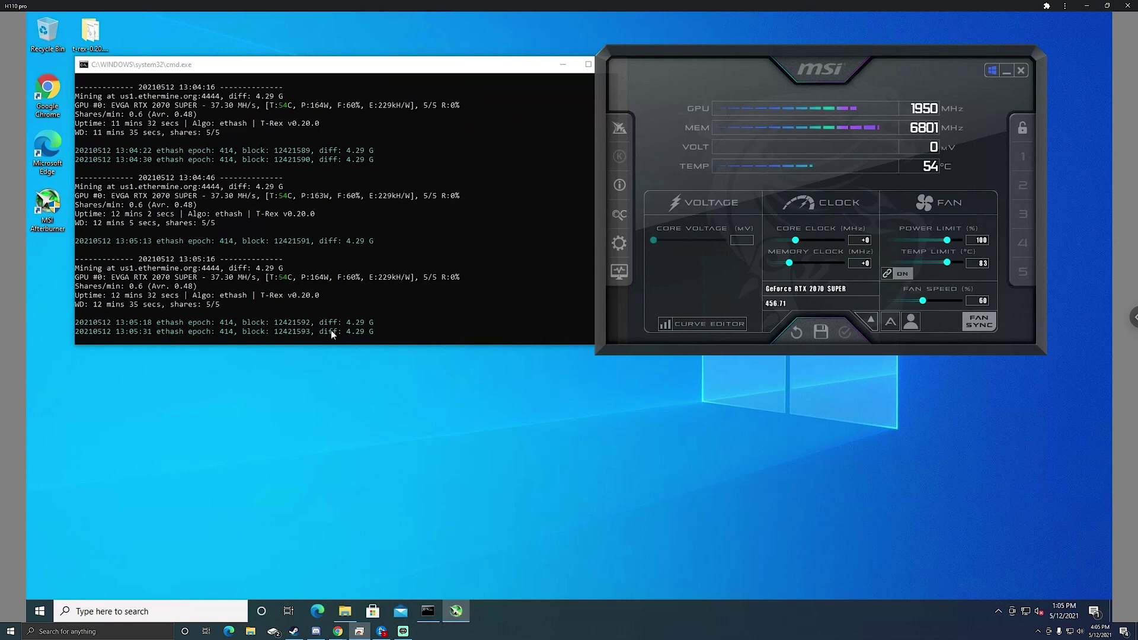
- Move the miner console lower, bring Afterburner to the front, and drag the core clock to -502
drag(439, 72, 500, 102)
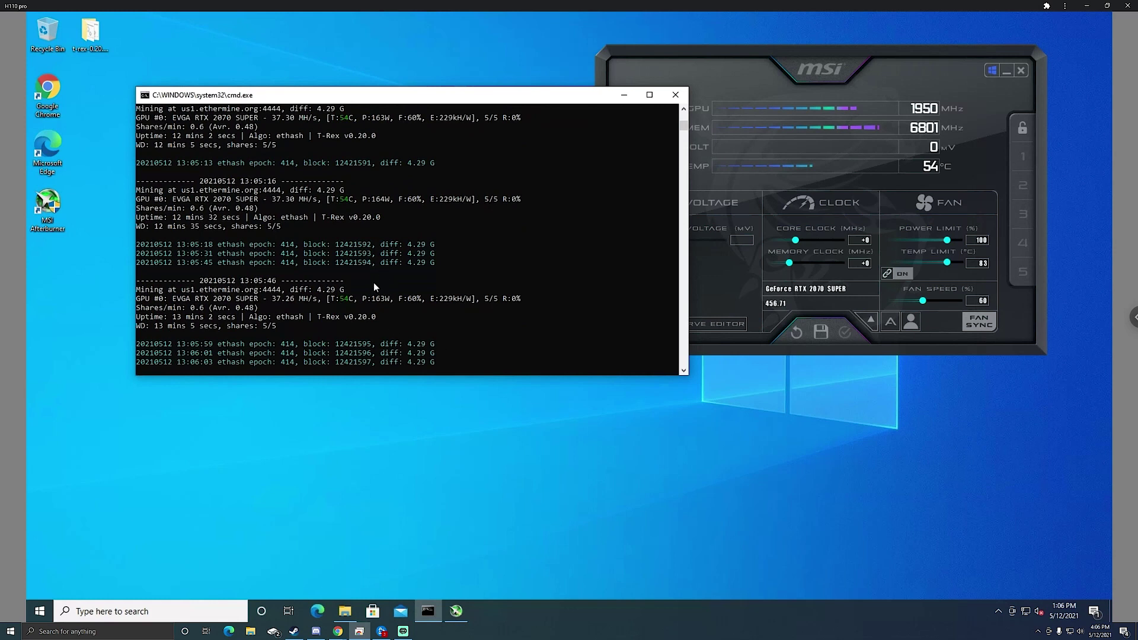
click(847, 64)
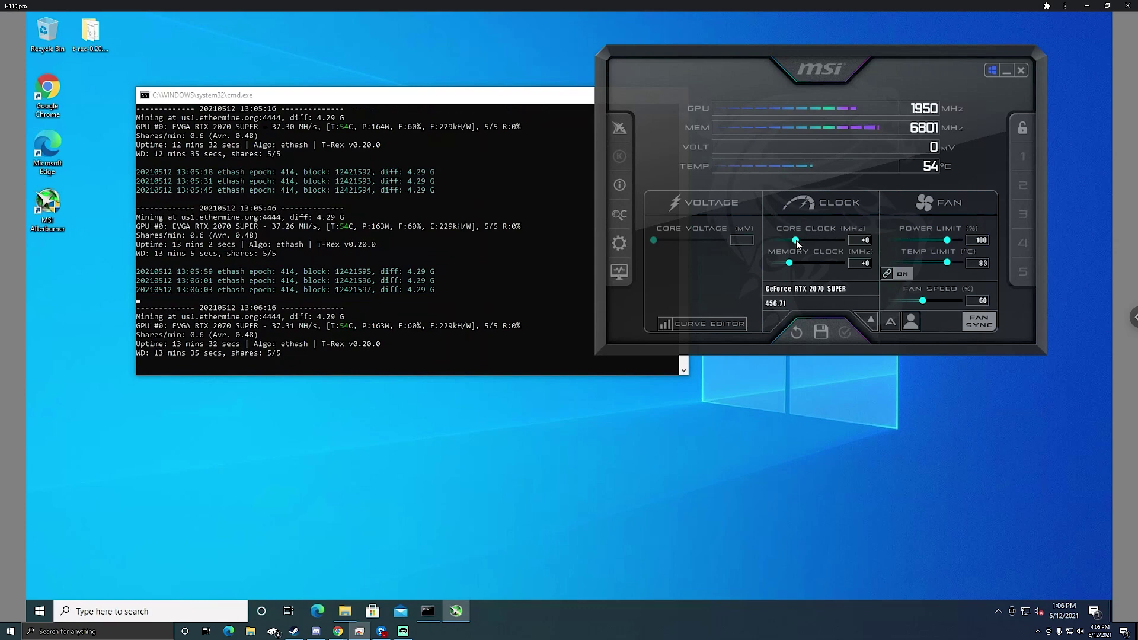
drag(796, 240, 749, 237)
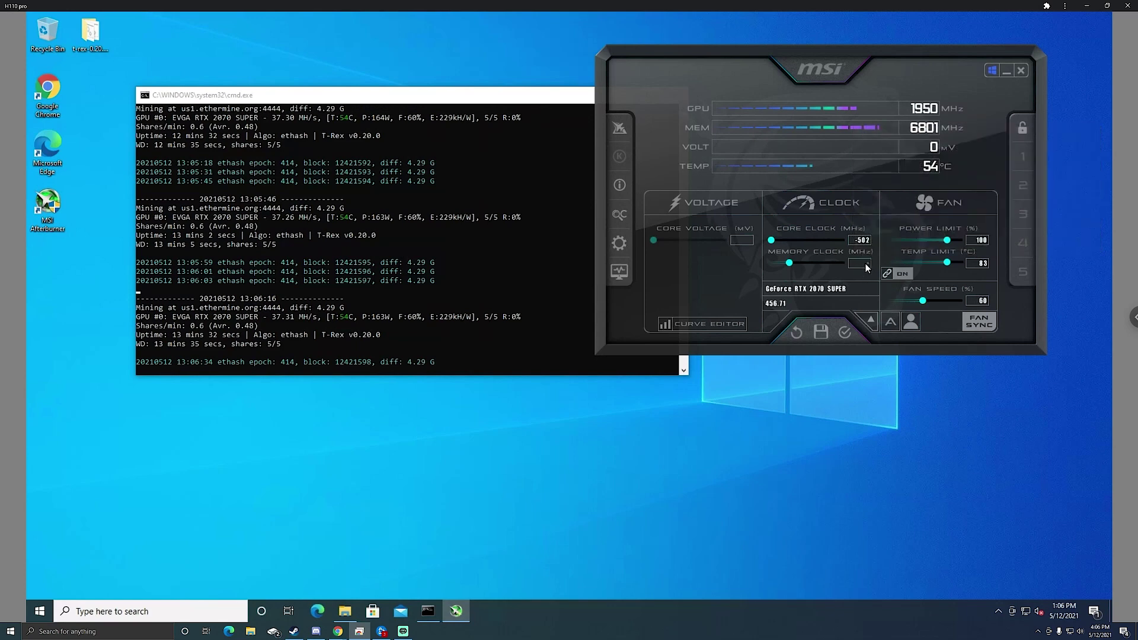
- Enter a +1000 memory clock offset and apply the new clock settings
text(1000)
key(Return)
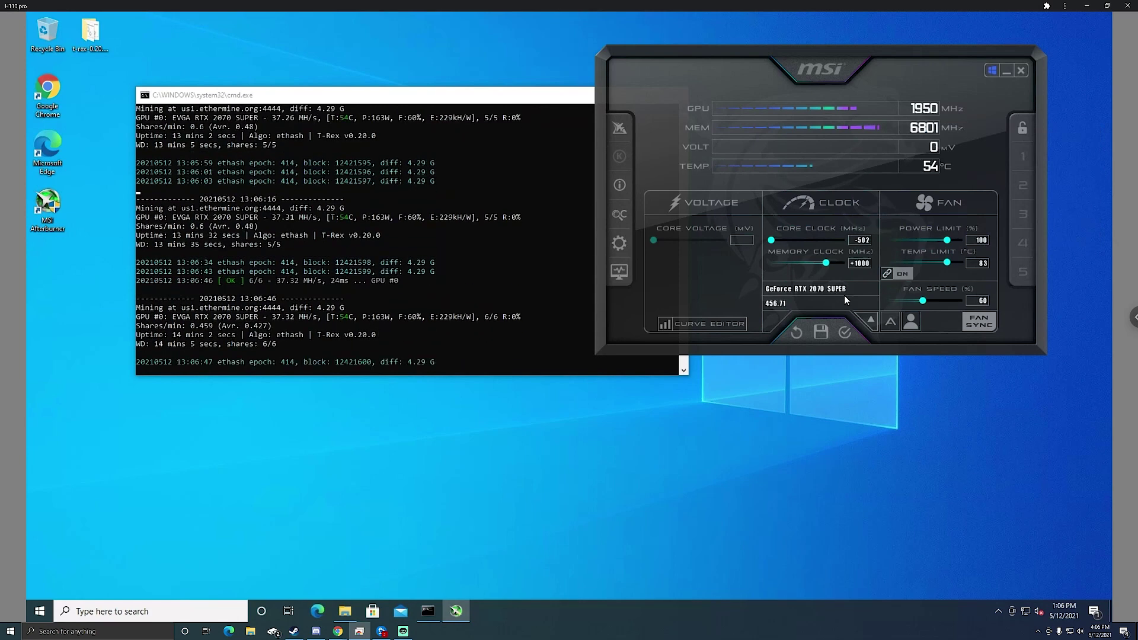
click(844, 331)
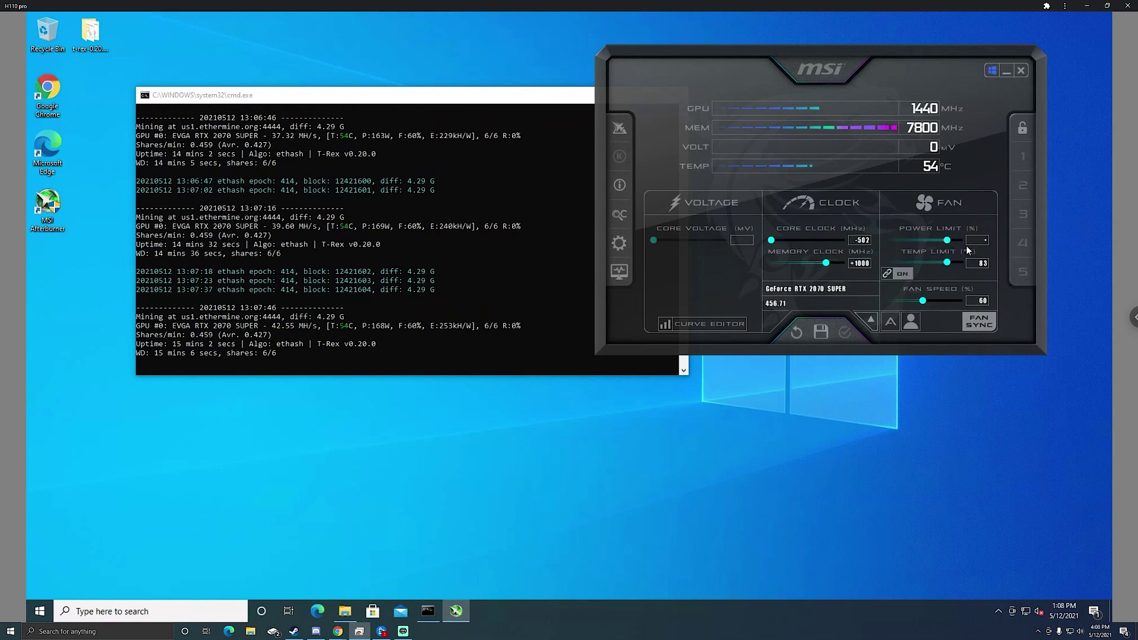
drag(948, 240, 895, 243)
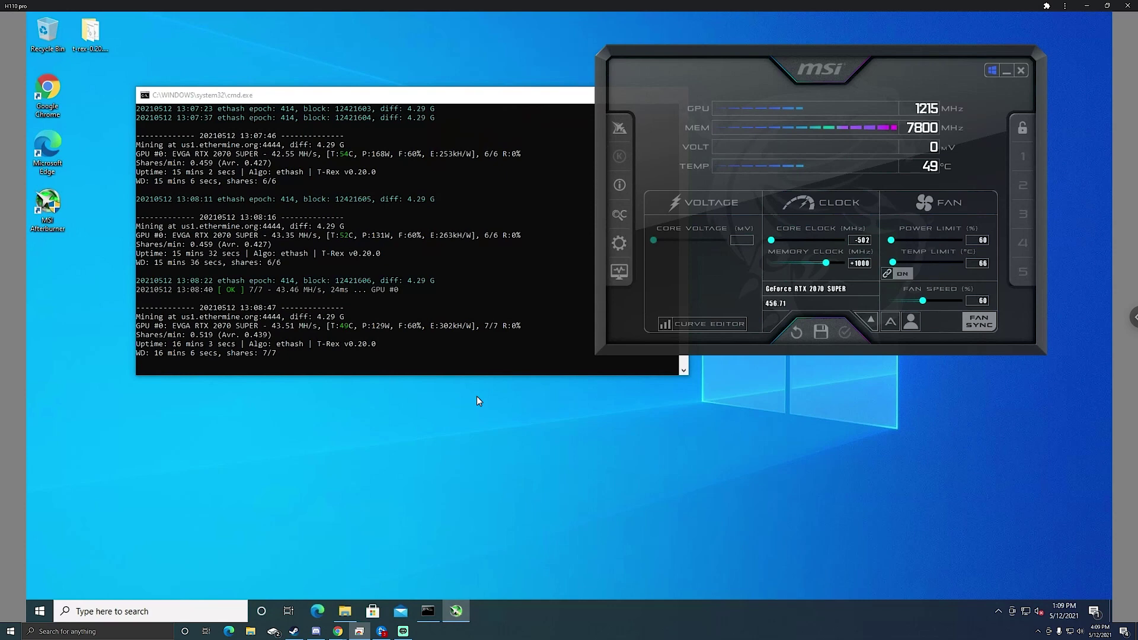
- Open the voltage/frequency curve editor and position it clear of Afterburner's sliders
click(699, 324)
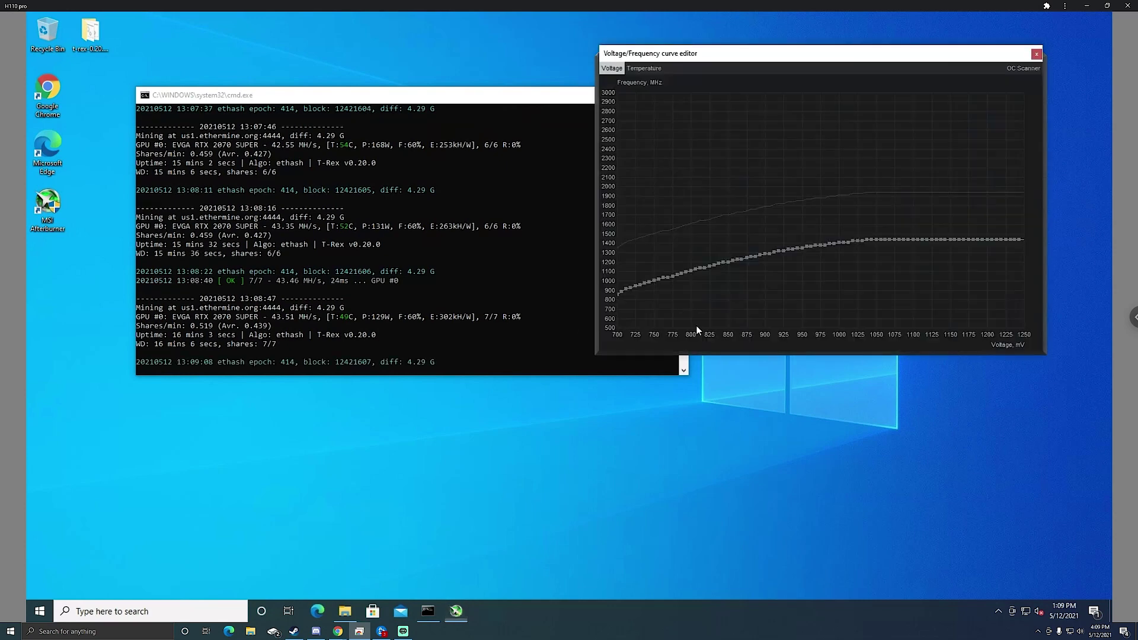
drag(747, 57, 728, 175)
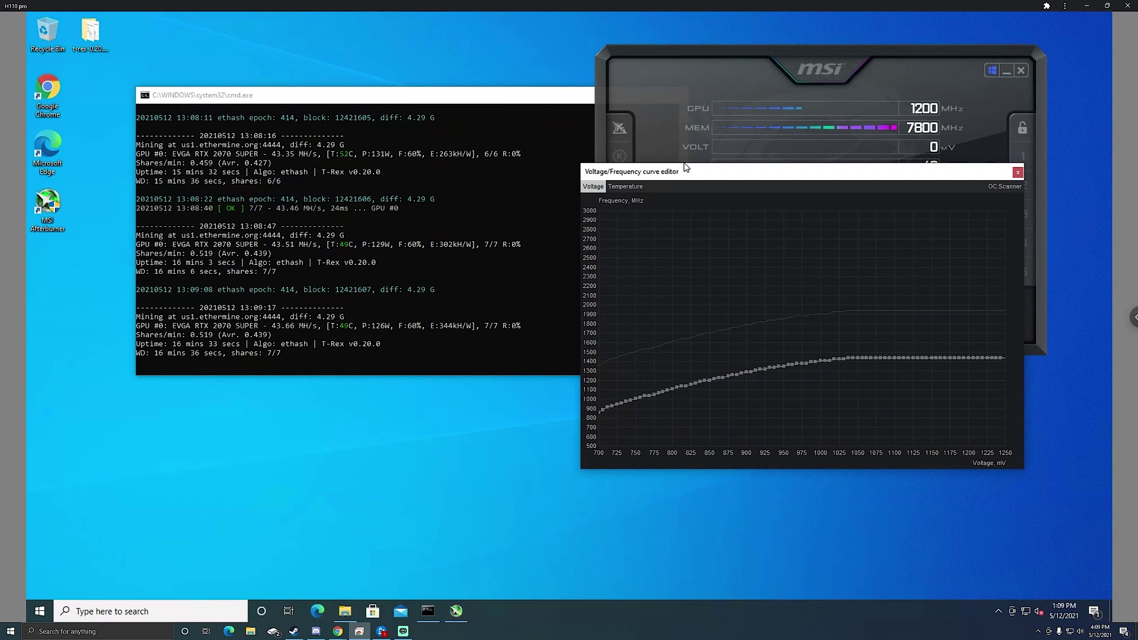
drag(694, 179, 628, 262)
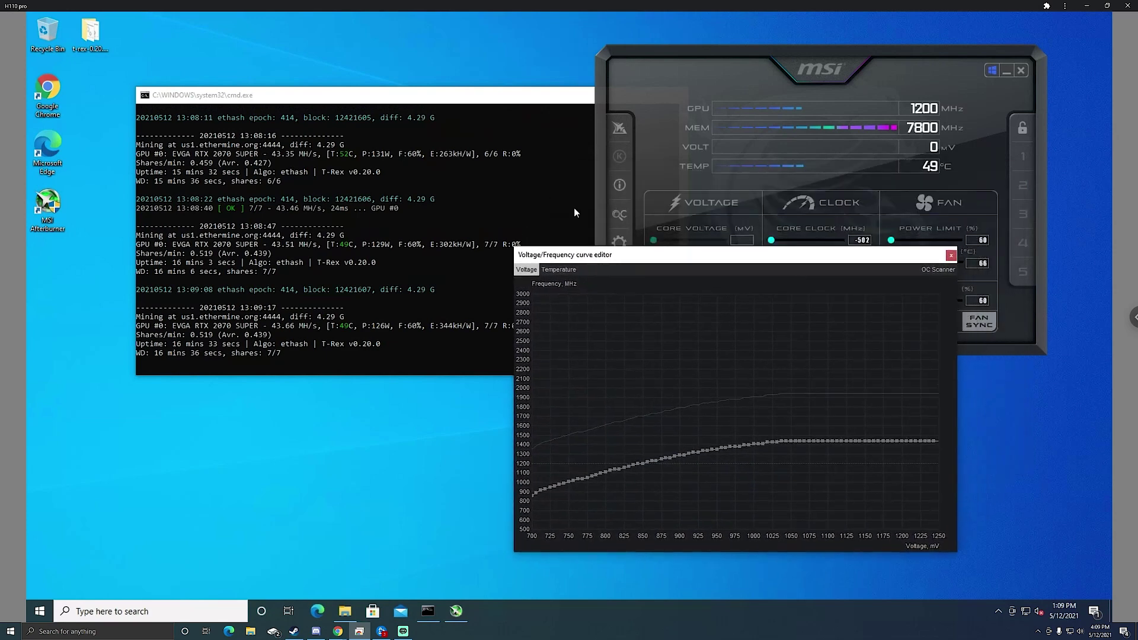
click(448, 95)
drag(600, 258, 720, 250)
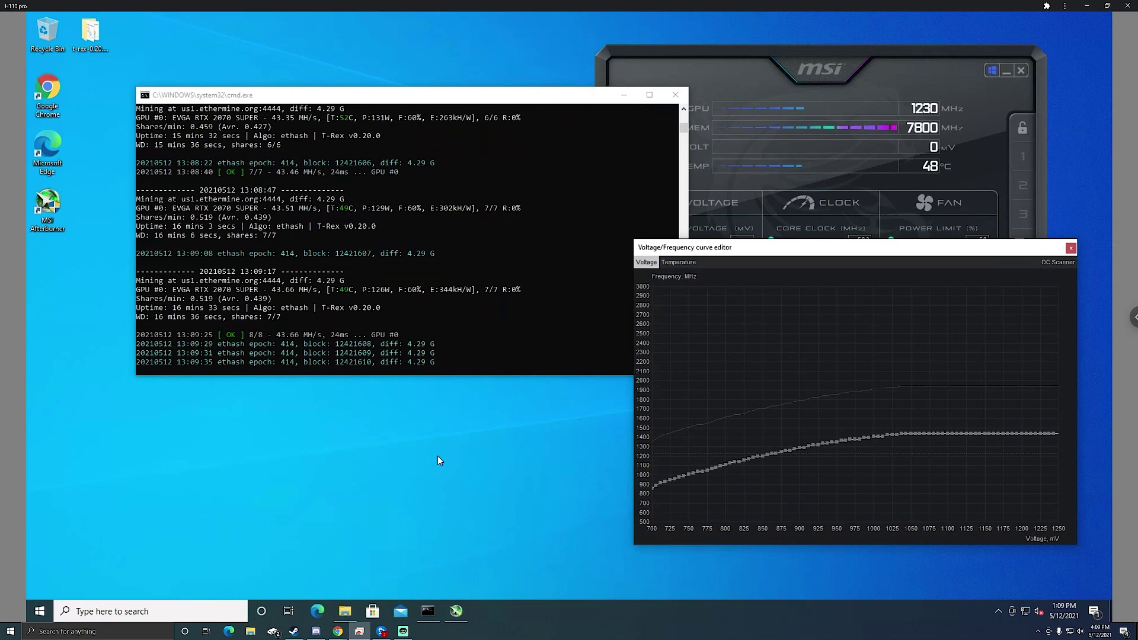
click(820, 65)
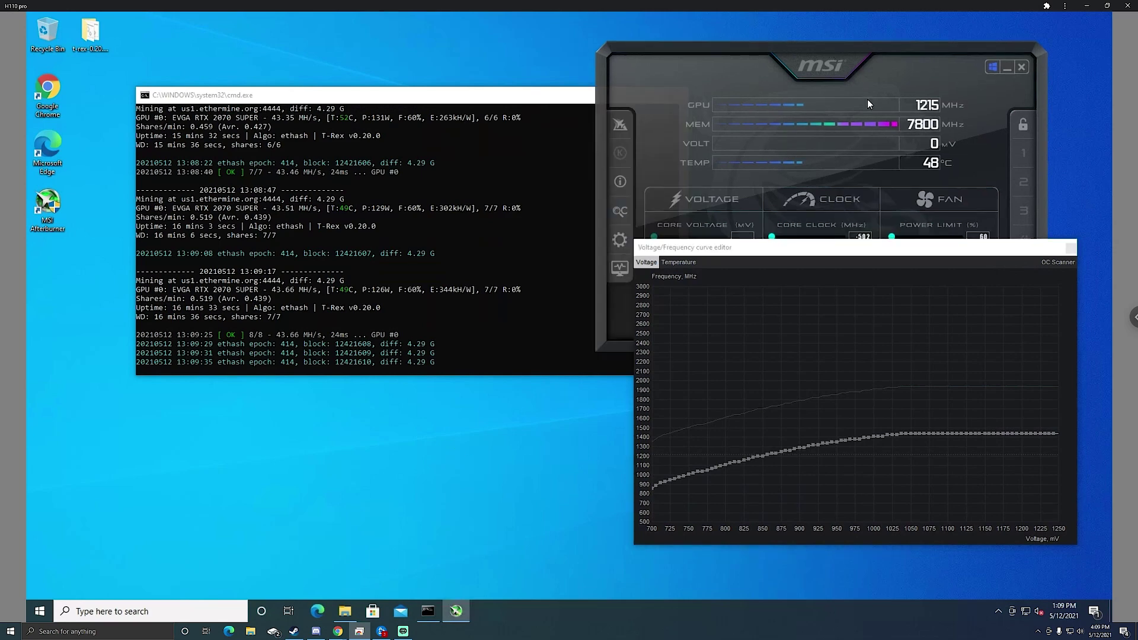
drag(917, 247, 691, 332)
- Drop the power limit to 58%, then select the power limit box for editing
drag(892, 236, 882, 241)
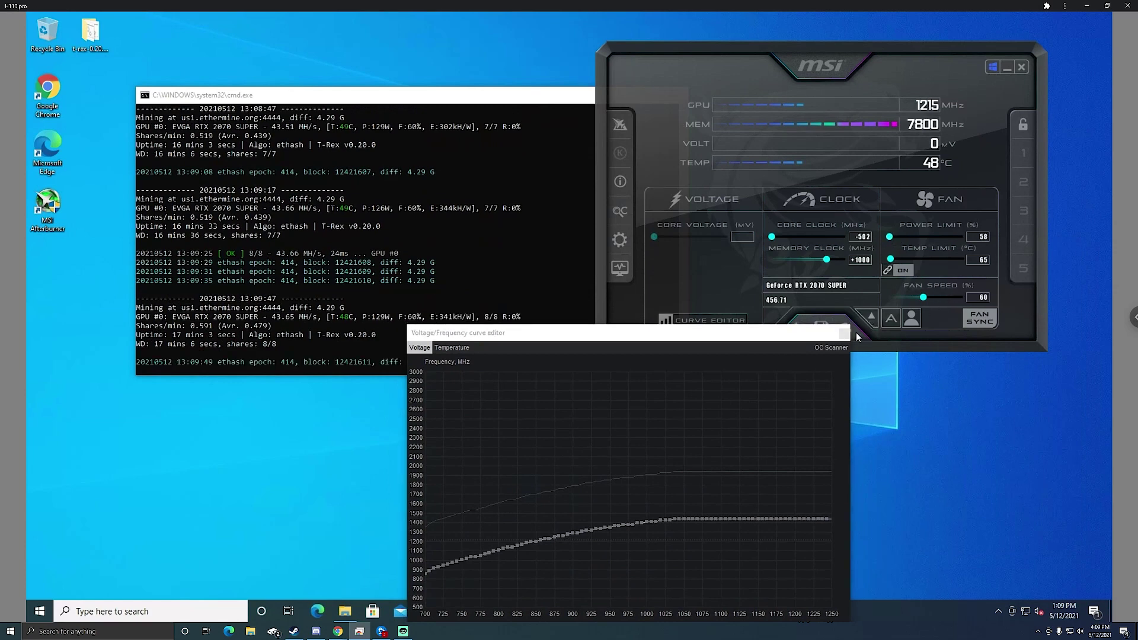
drag(752, 332, 835, 312)
click(986, 237)
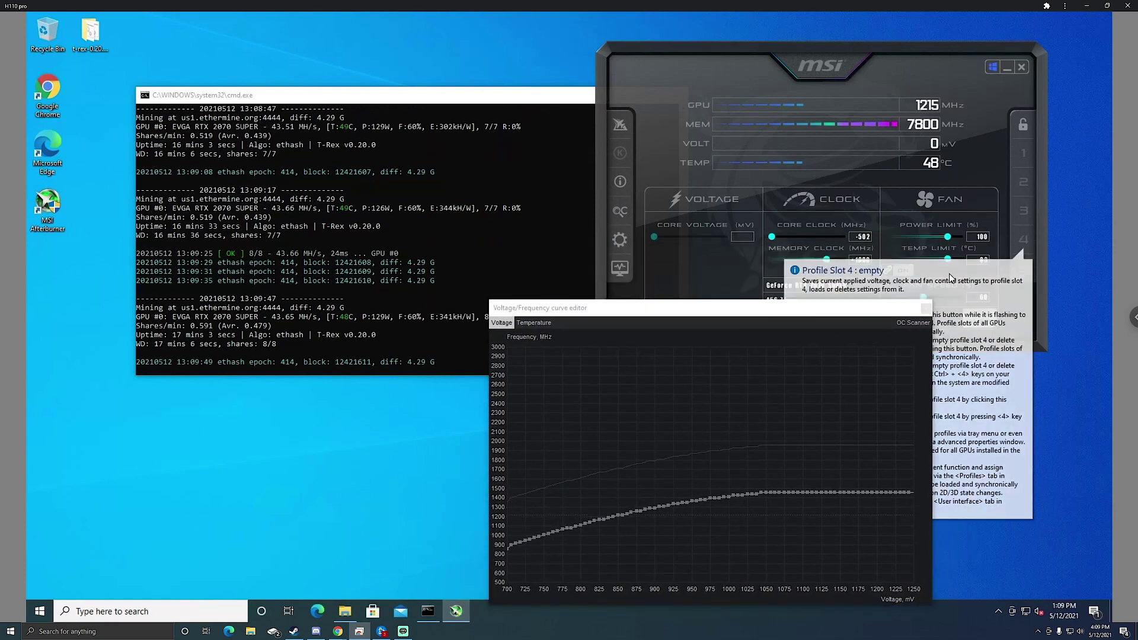
- Reposition the curve editor, apply the curve settings, and lock the 750 mV point with L
drag(855, 312, 742, 313)
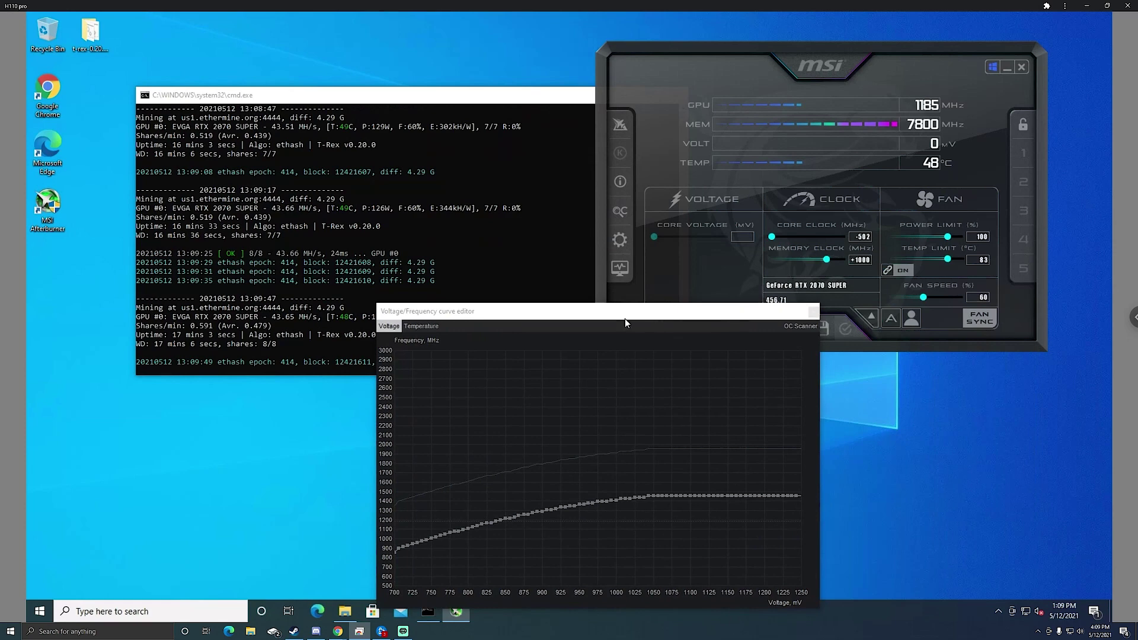
drag(624, 318, 773, 234)
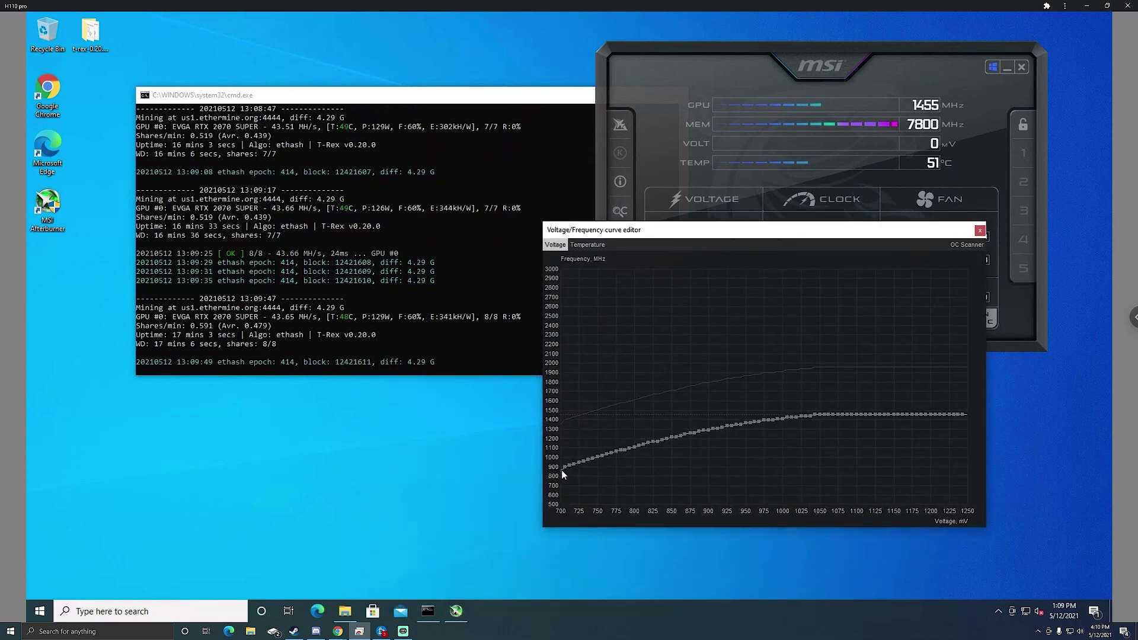
mouse_move(563, 468)
drag(813, 234, 912, 280)
click(843, 329)
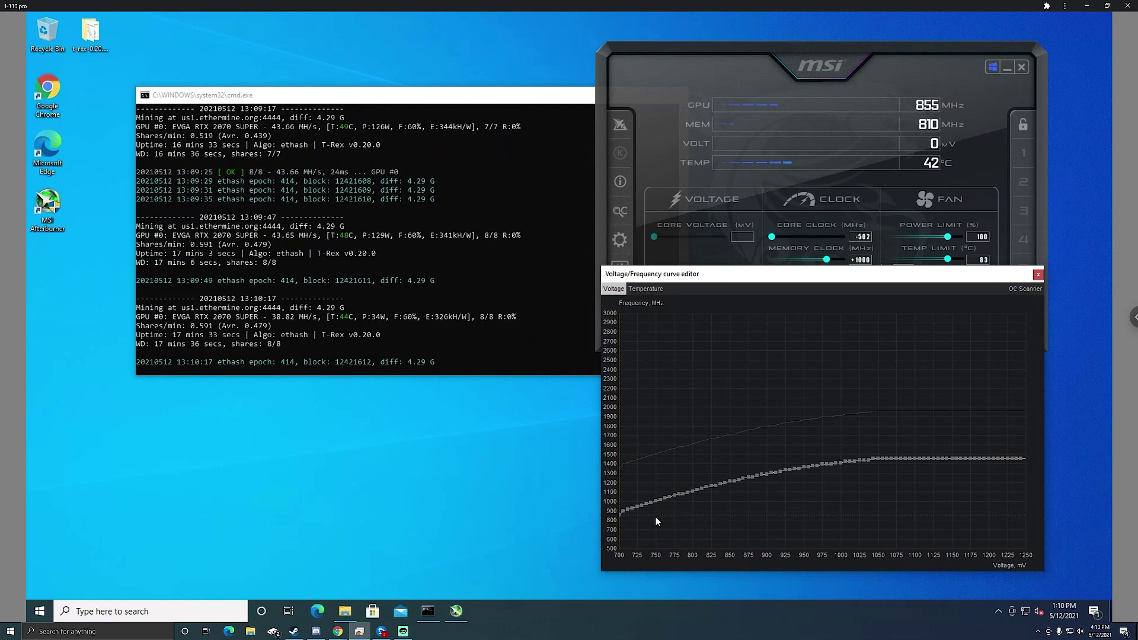
mouse_move(655, 499)
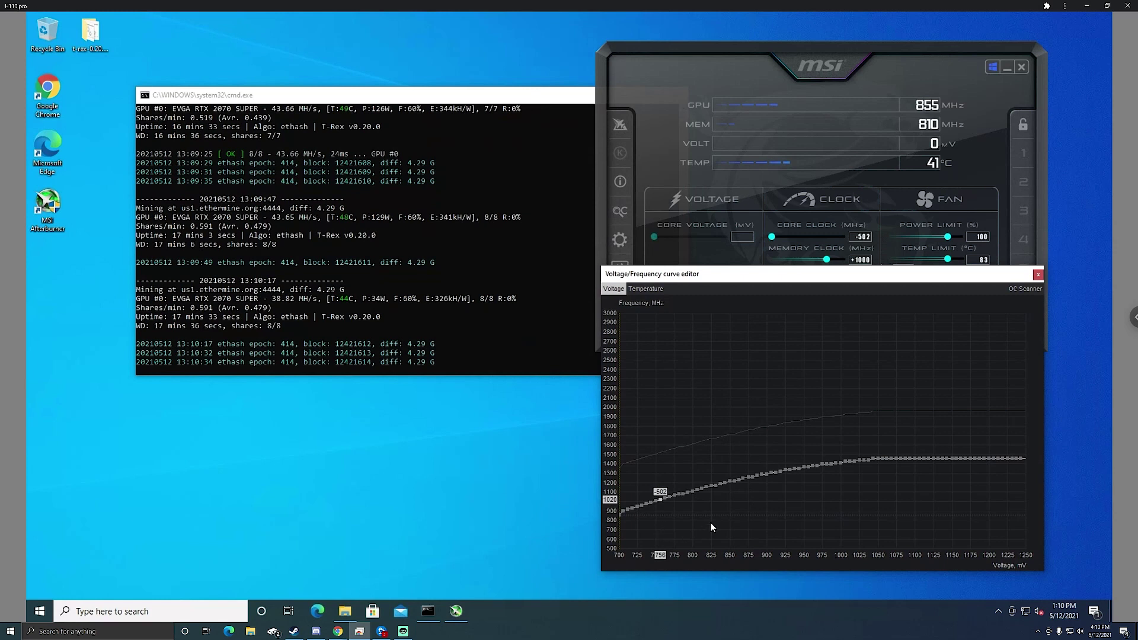
key(l)
- Move the curve editor right to uncover the miner console and refocus Afterburner's main window
drag(838, 274, 454, 326)
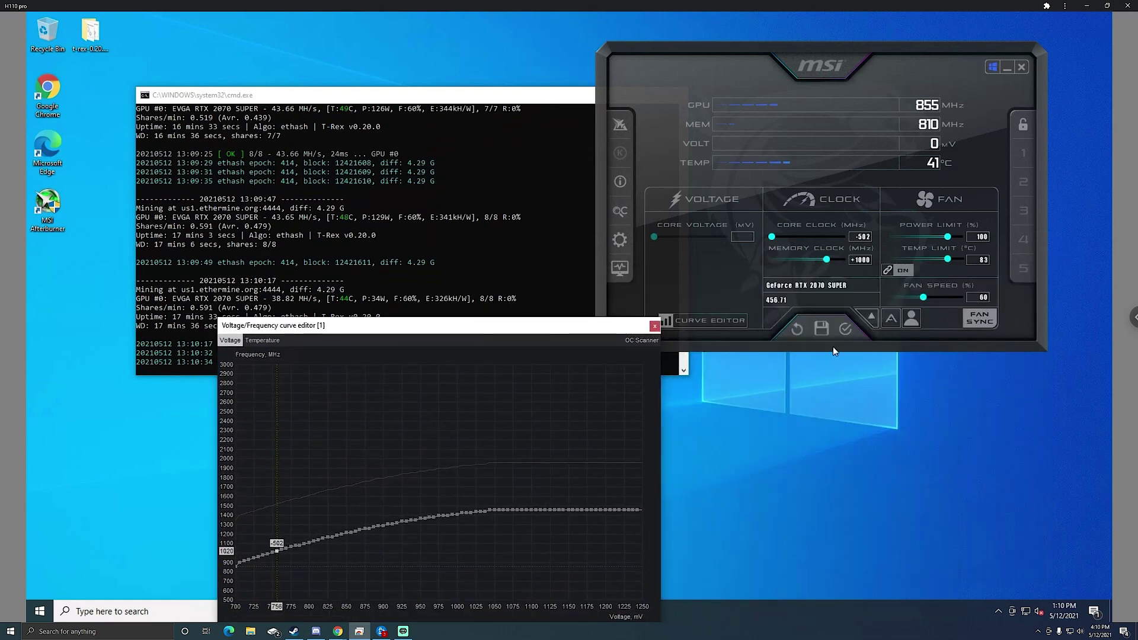
drag(569, 326, 785, 266)
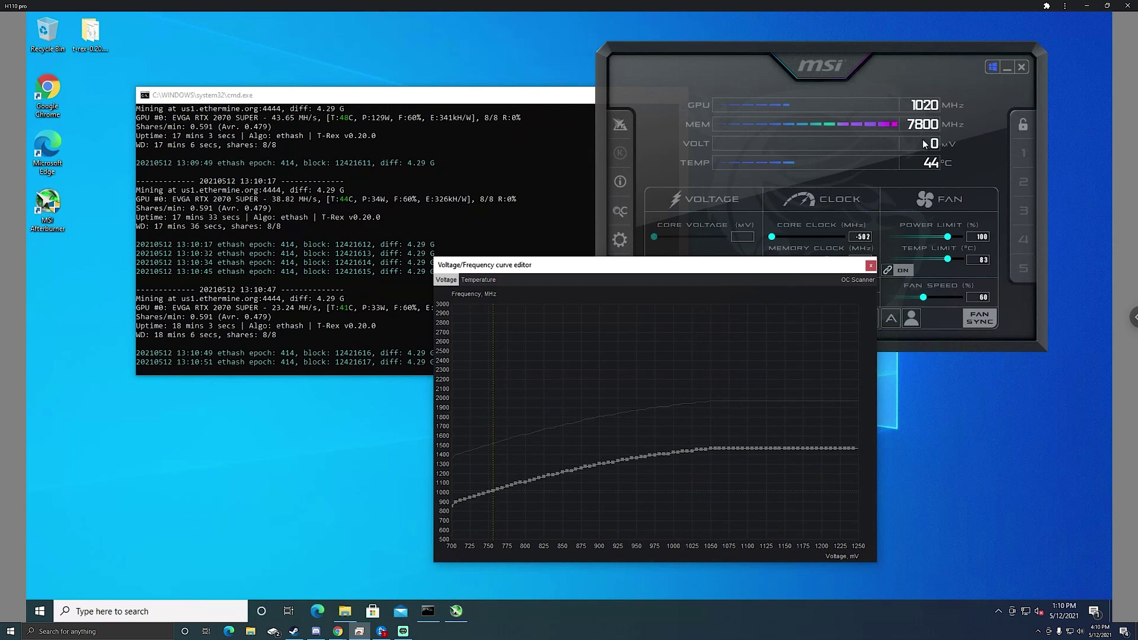
drag(848, 269, 1052, 287)
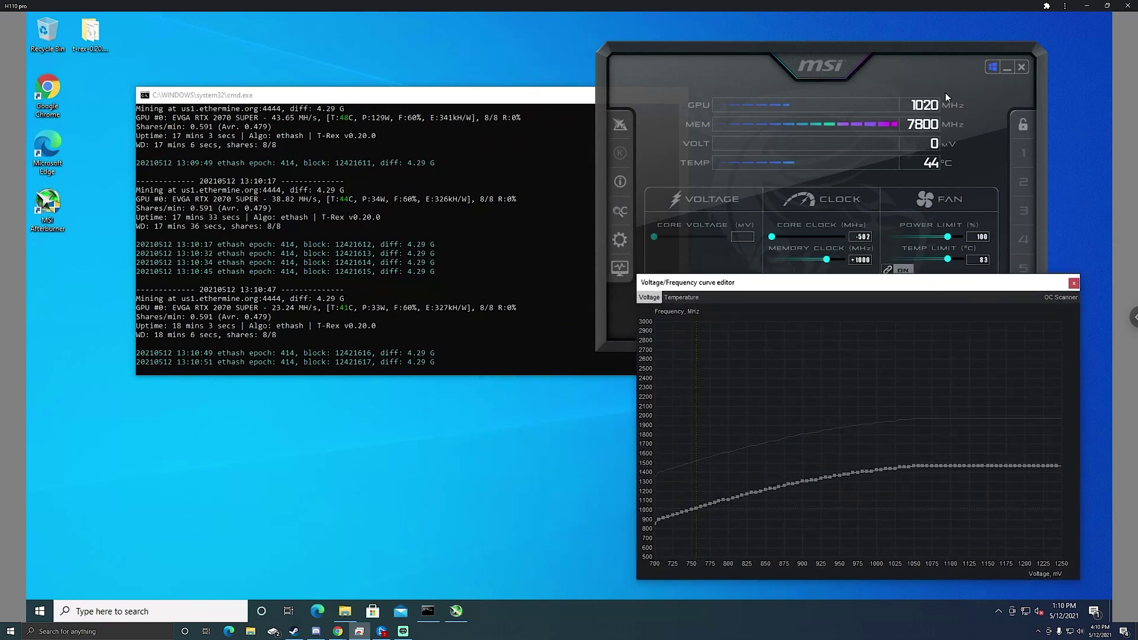
click(754, 54)
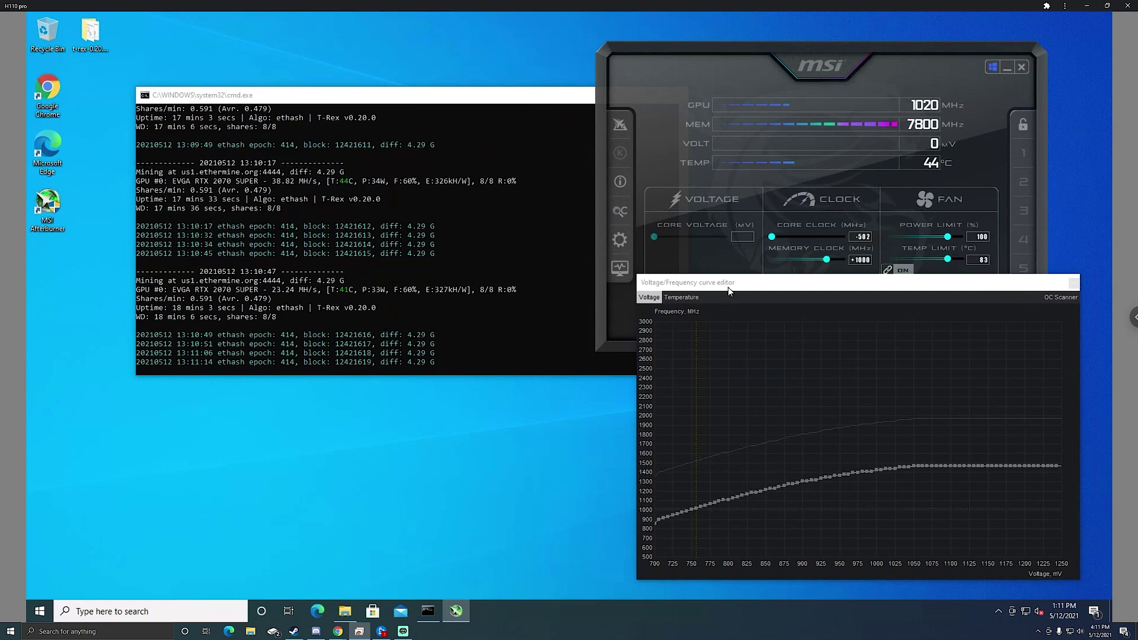
- Place the curve editor beside the miner log with the console in front
drag(728, 284, 680, 283)
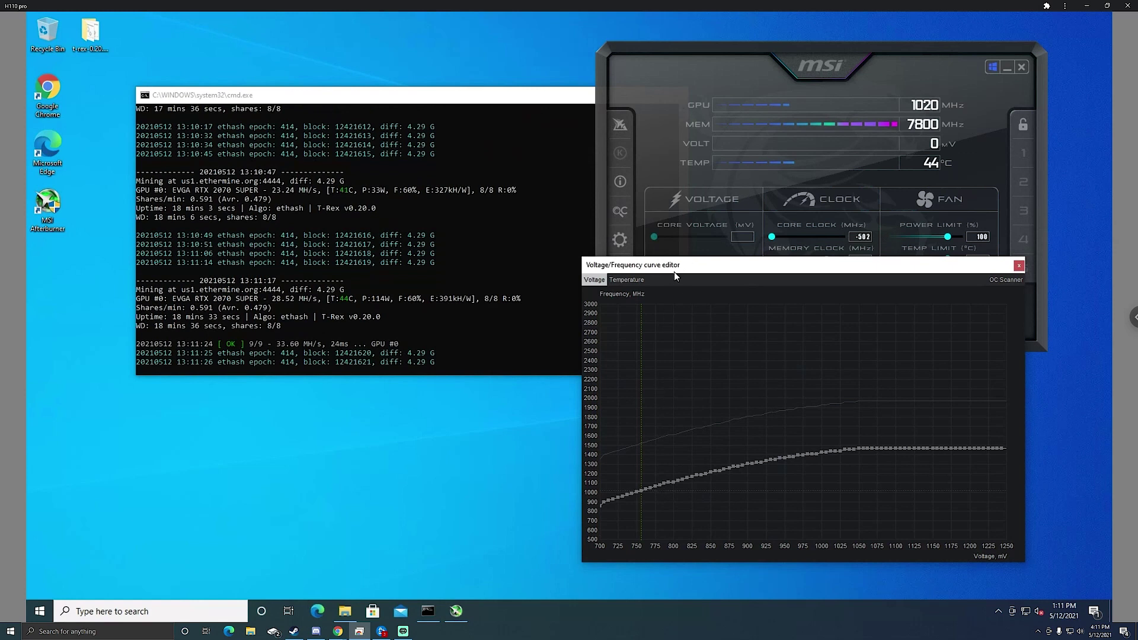
drag(673, 277, 669, 322)
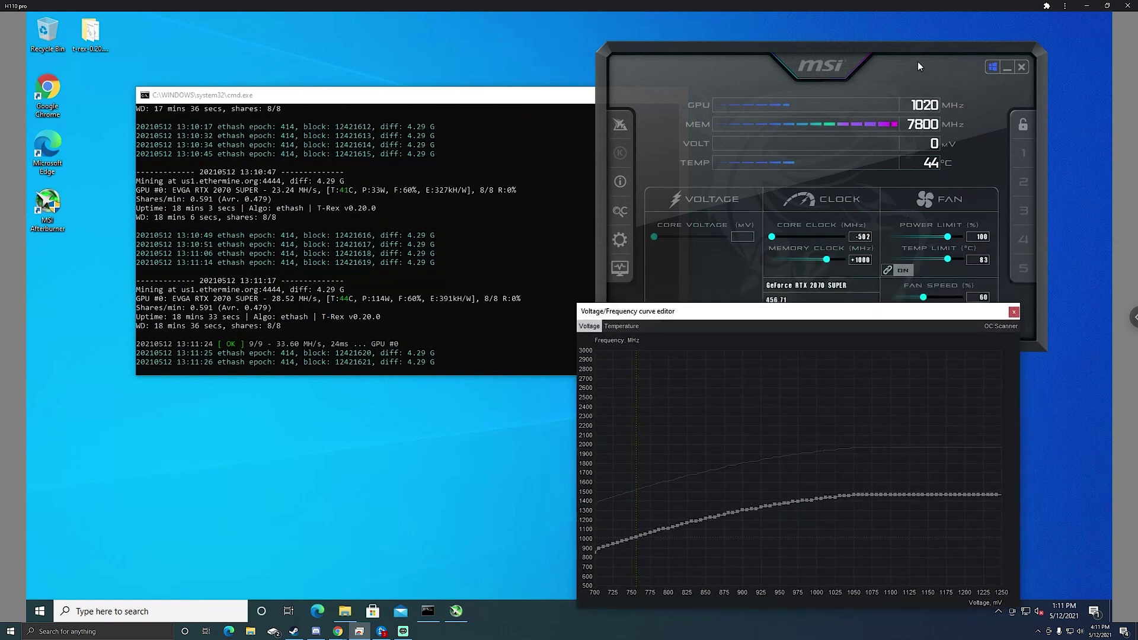
click(924, 105)
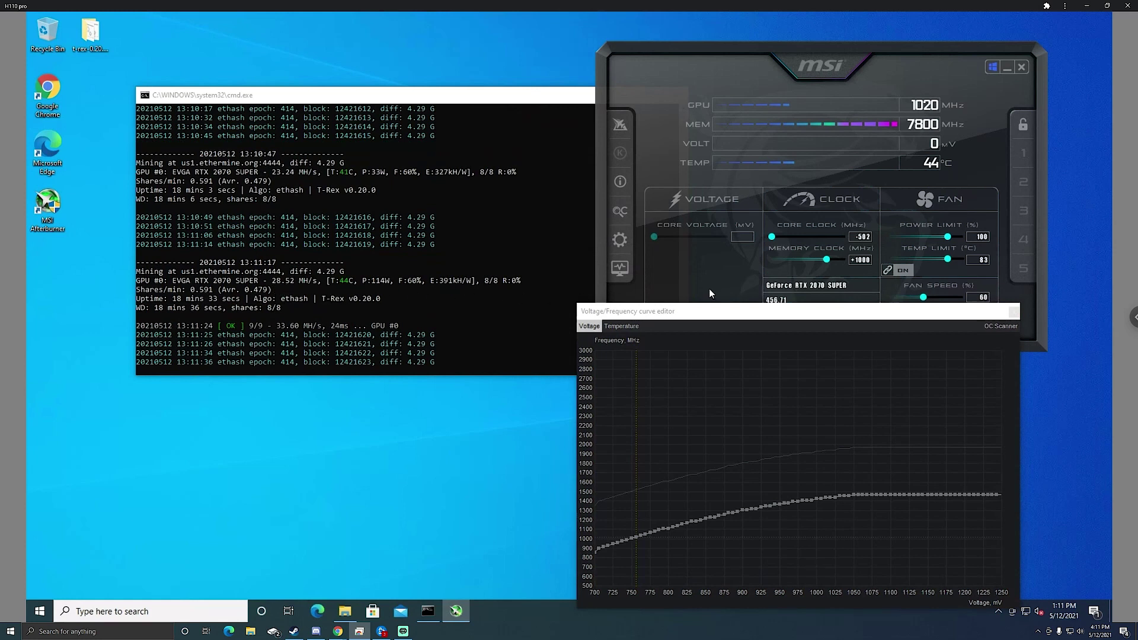
click(514, 108)
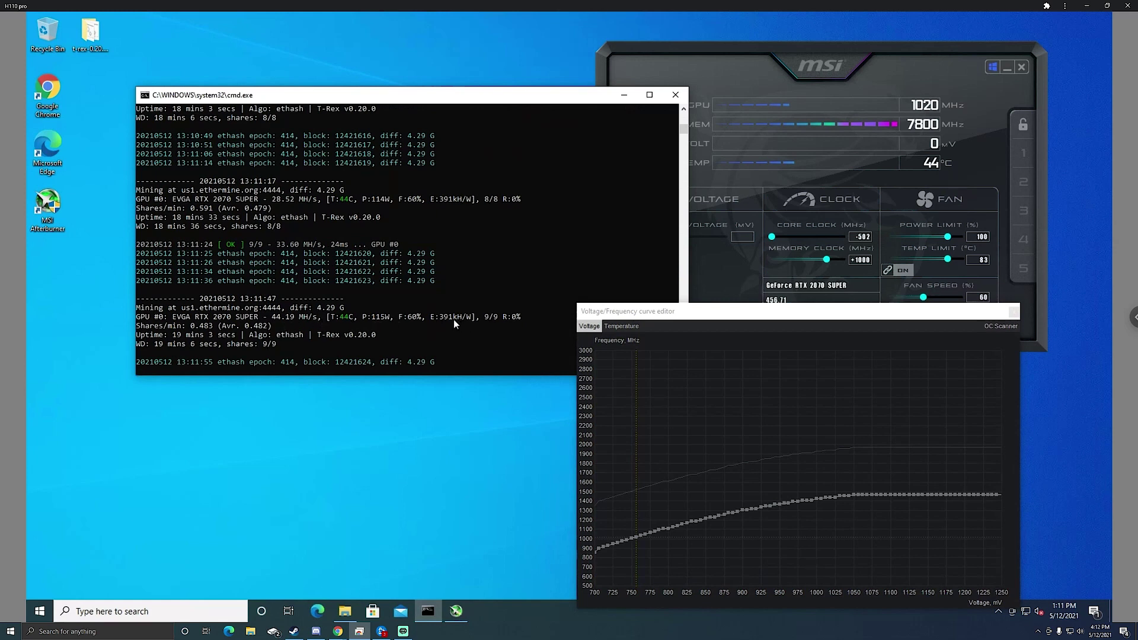
drag(732, 308, 741, 280)
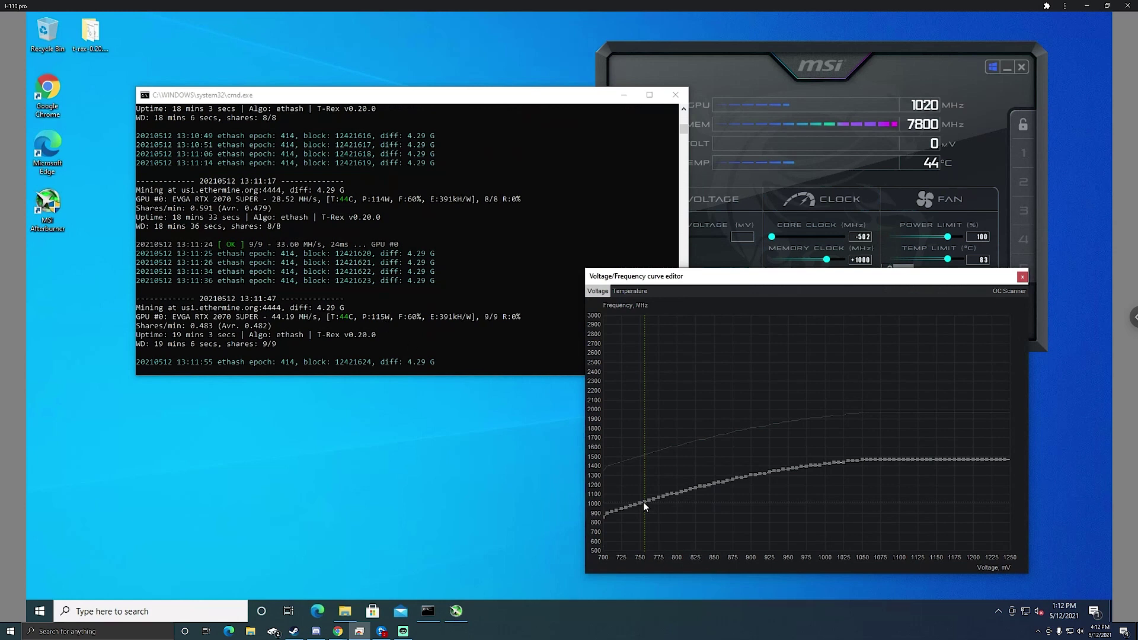
mouse_move(639, 503)
- Lock the curve at the 750 mV point, then move the console up-left and the curve editor below it
click(638, 503)
click(769, 44)
drag(833, 278, 658, 303)
click(394, 101)
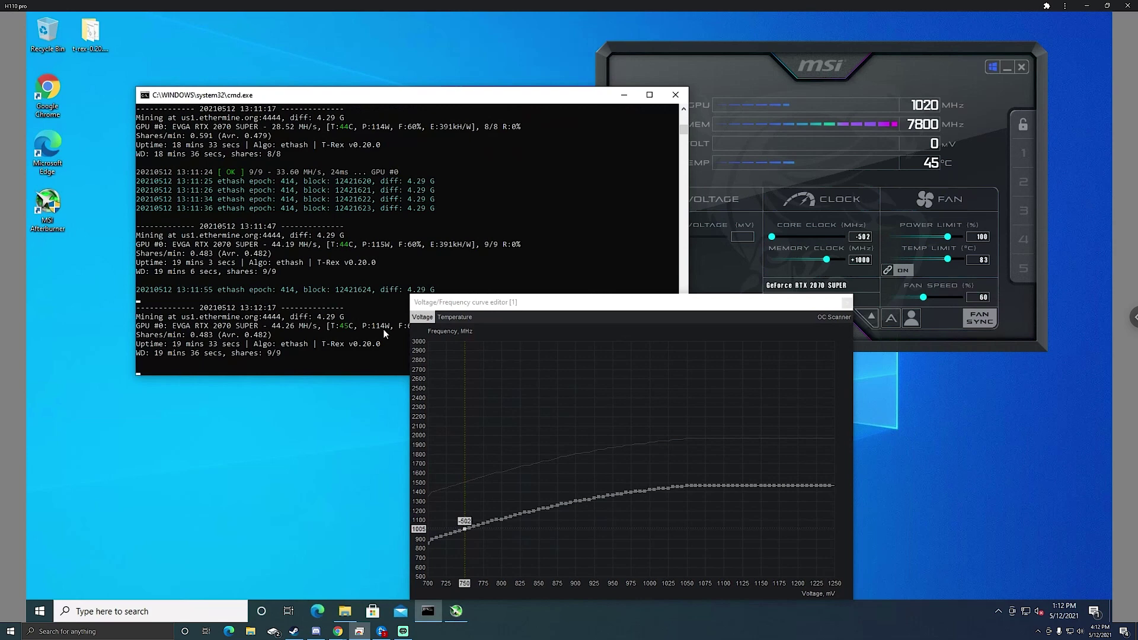
drag(757, 309, 731, 284)
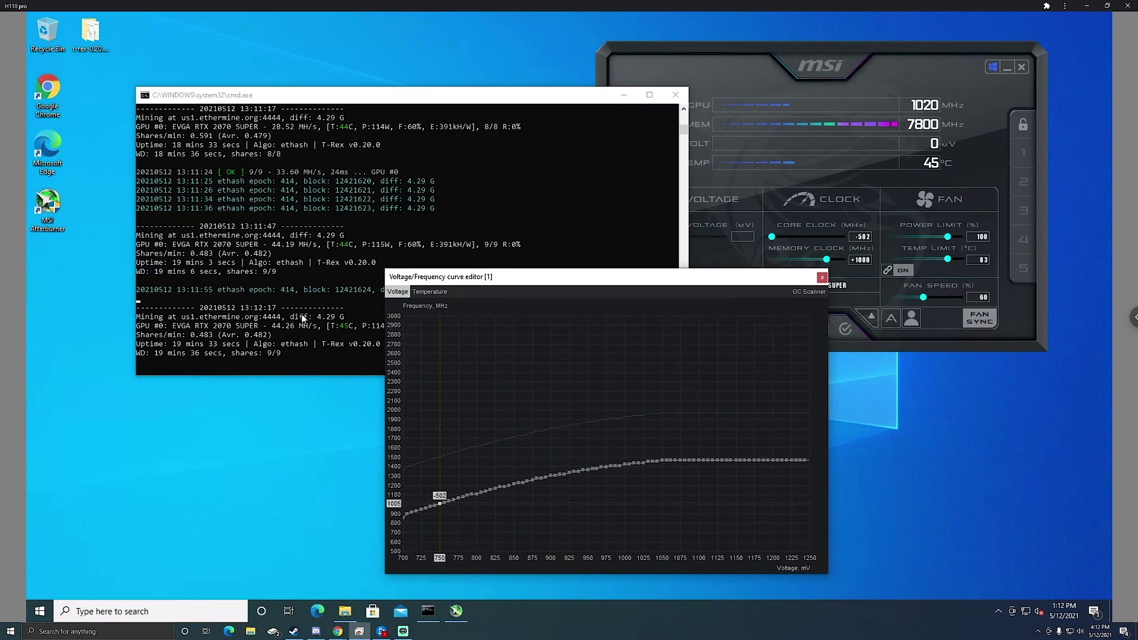
drag(348, 100, 300, 88)
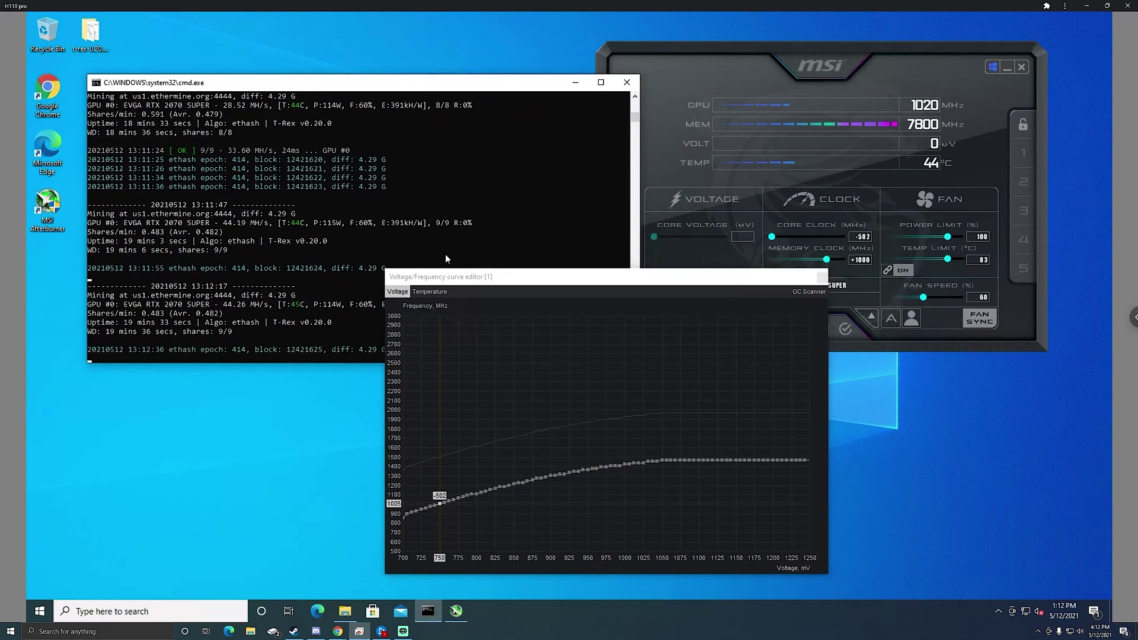
drag(403, 89, 374, 36)
drag(478, 277, 423, 339)
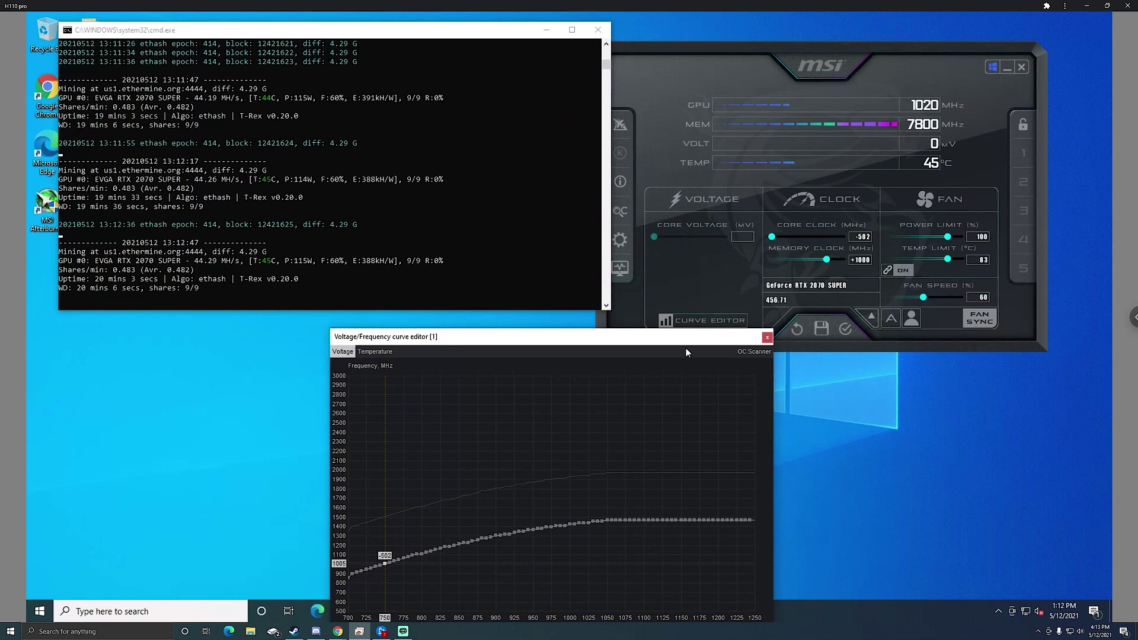
- Shift the curve editor up-right, dismiss the apply hint, and apply the locked curve
drag(506, 341, 523, 308)
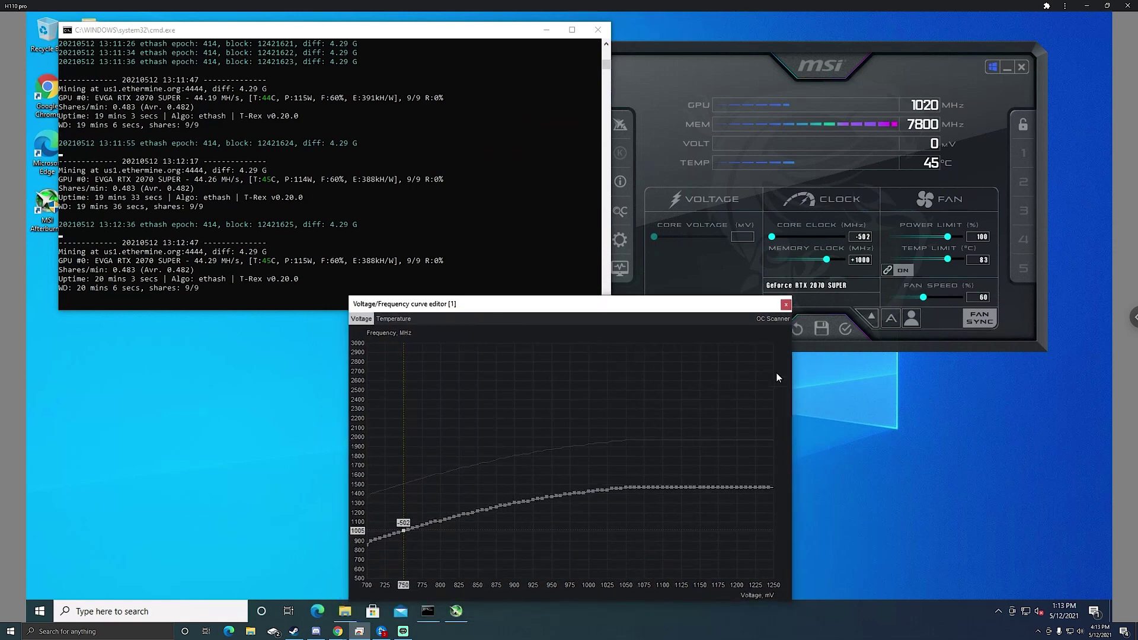
click(846, 328)
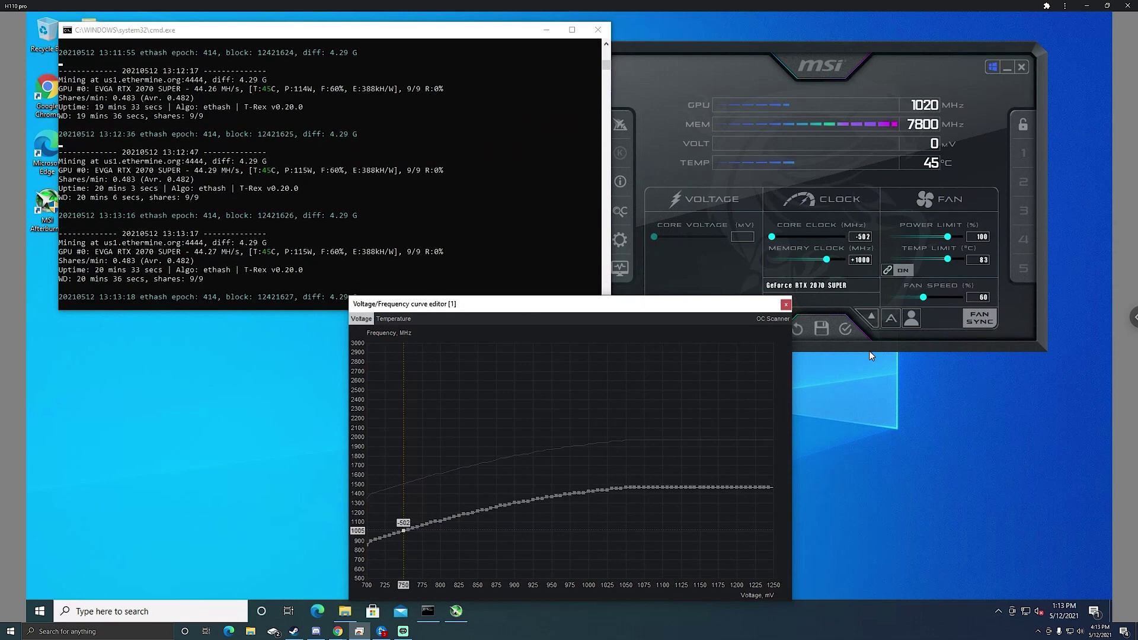
click(848, 330)
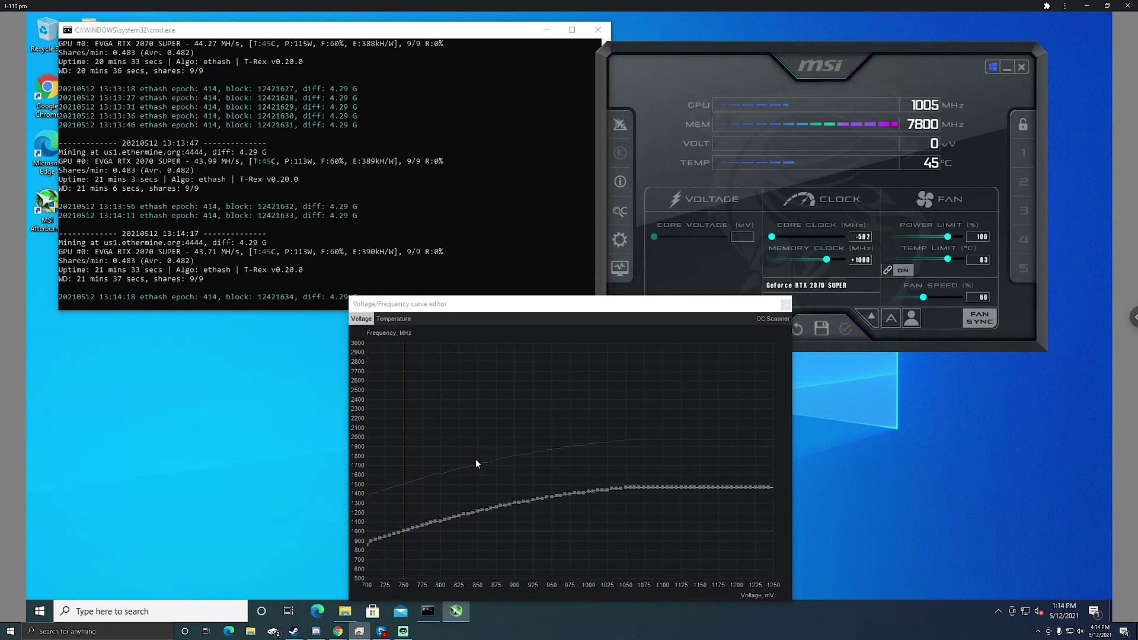
click(407, 530)
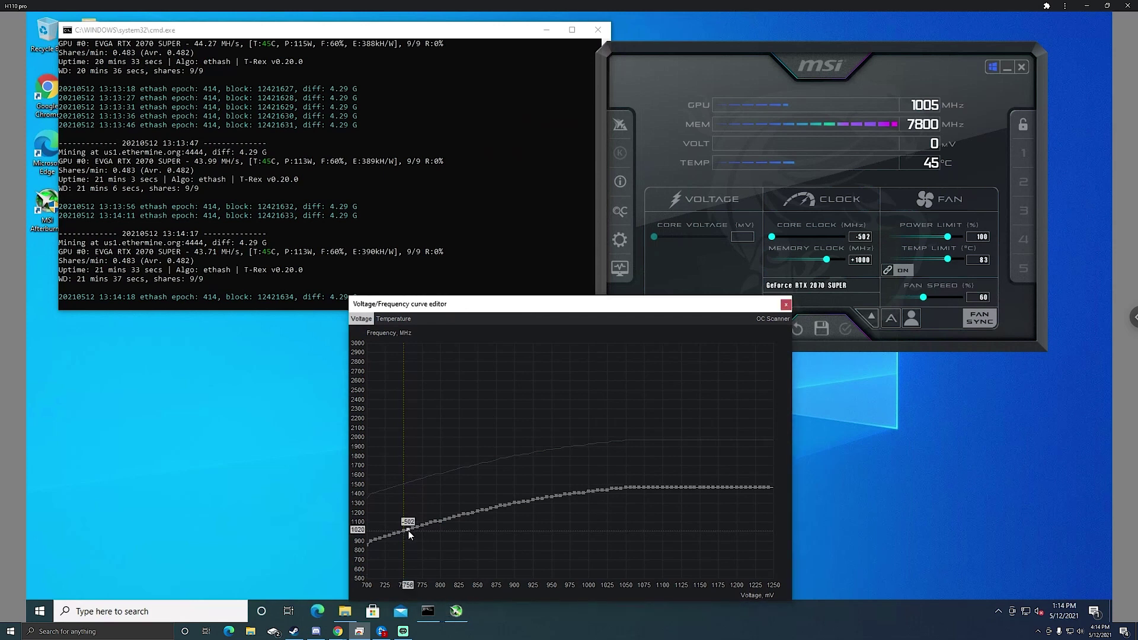
- Re-lock and apply the 750 mV point, close the curve editor, and bring the miner console forward
key(l)
click(846, 329)
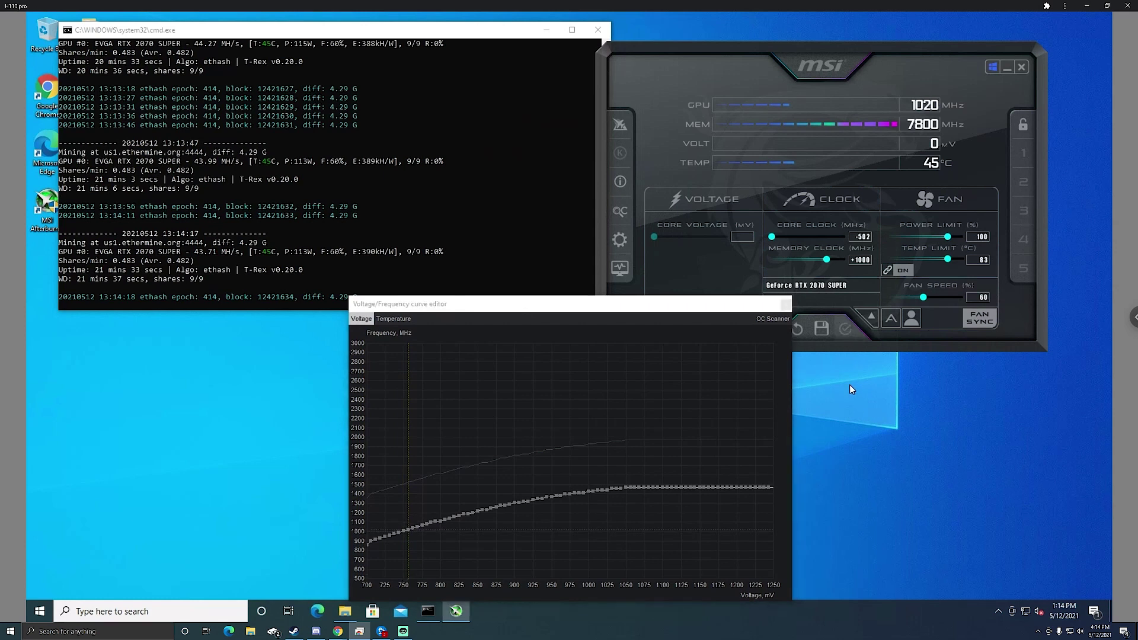
drag(522, 303, 601, 284)
drag(675, 48, 648, 71)
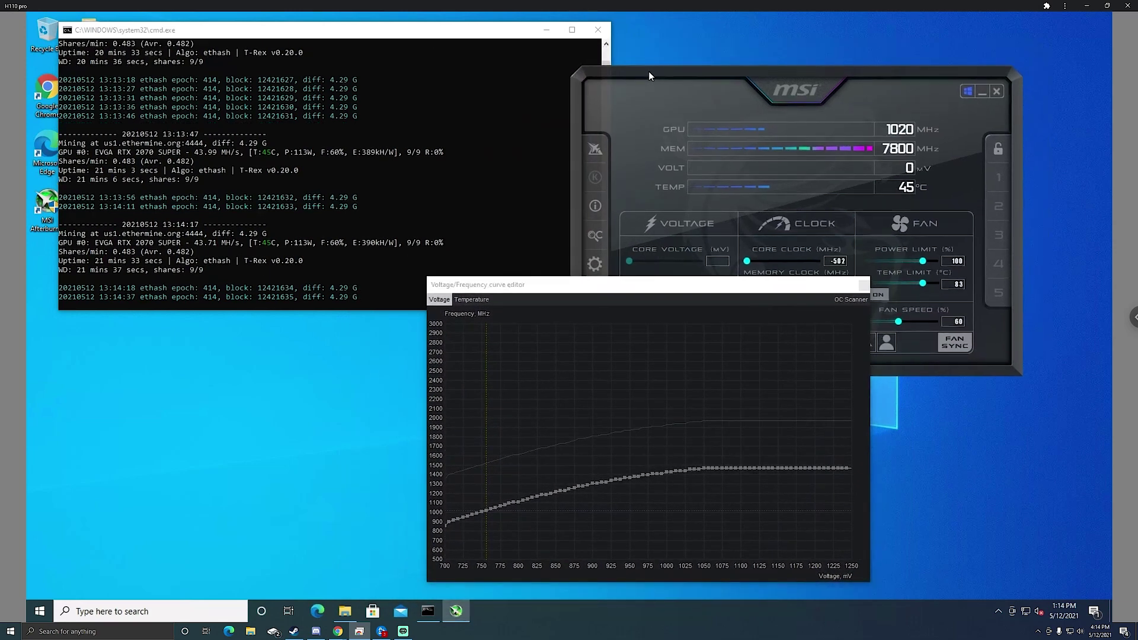
click(865, 287)
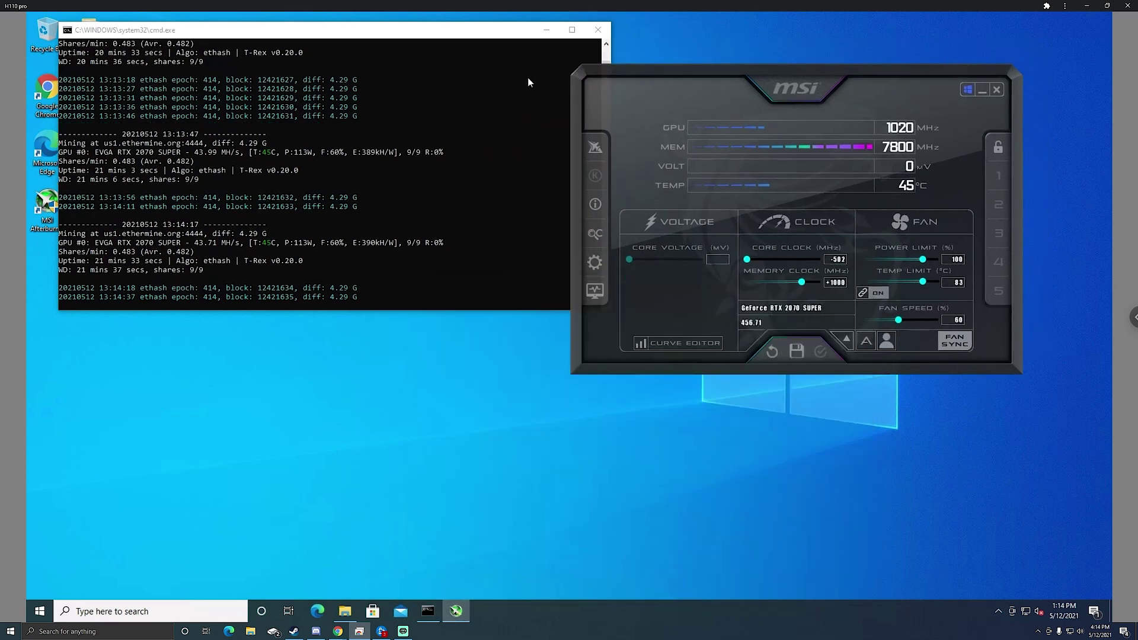
drag(396, 34, 441, 111)
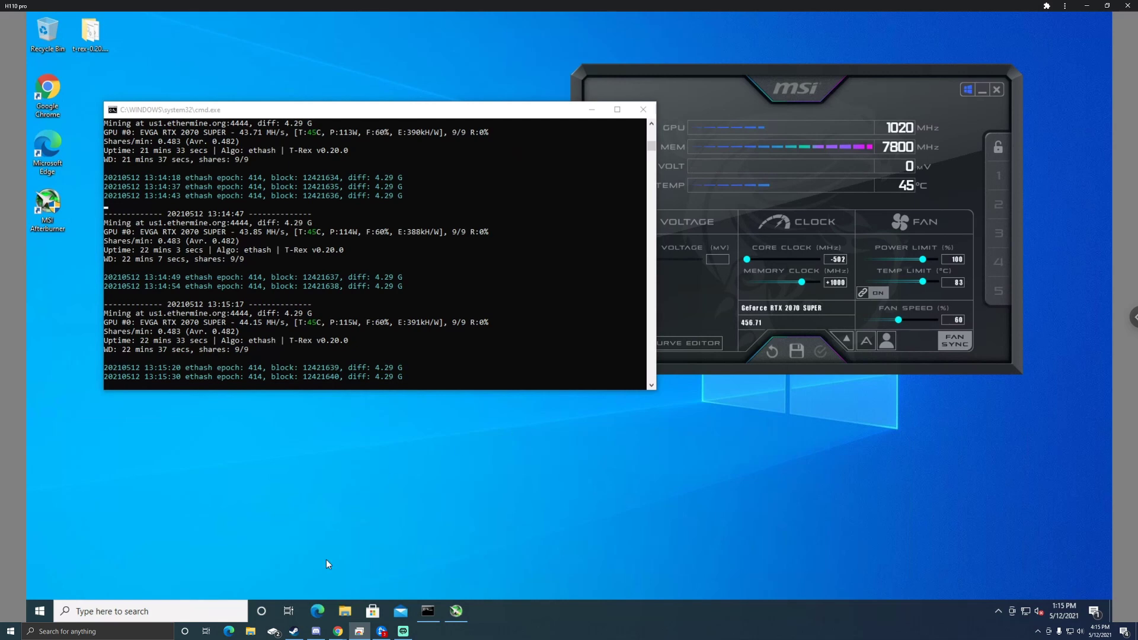
- In WhatToMine, set the Ethash entry to 44 Mh/s hashrate and 115 W power
mouse_move(339, 634)
click(434, 586)
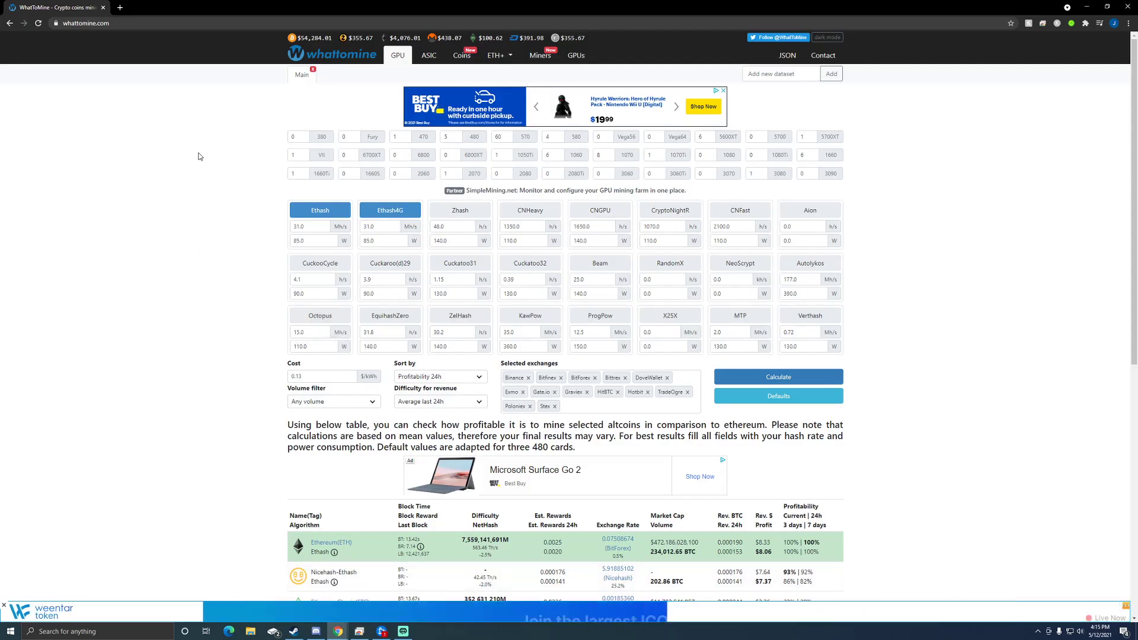
click(313, 378)
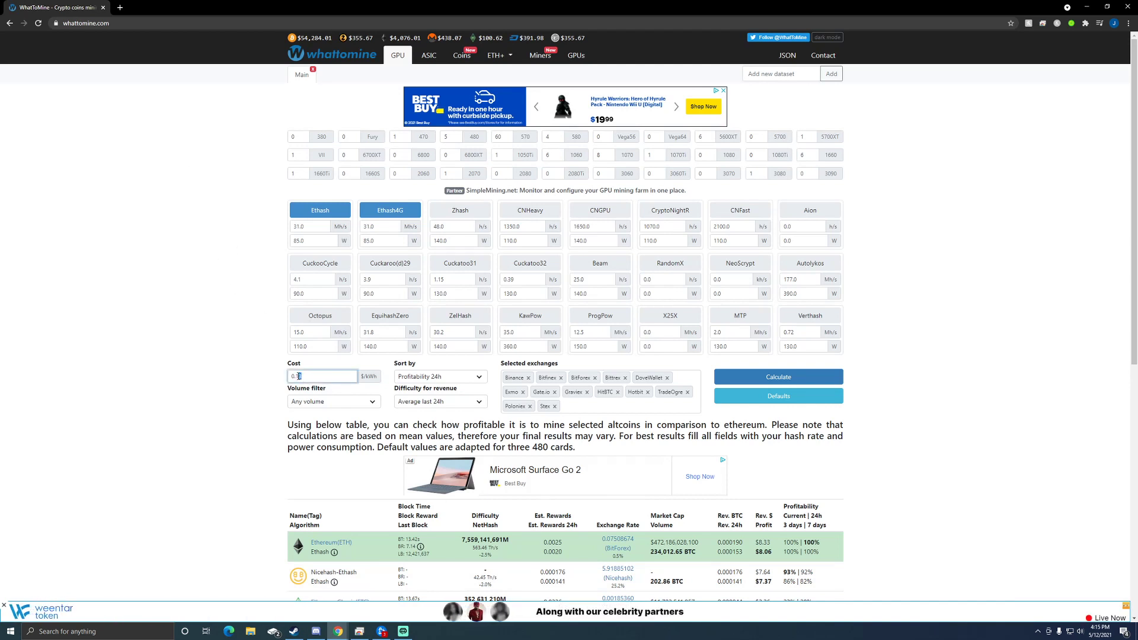
click(249, 275)
double_click(315, 226)
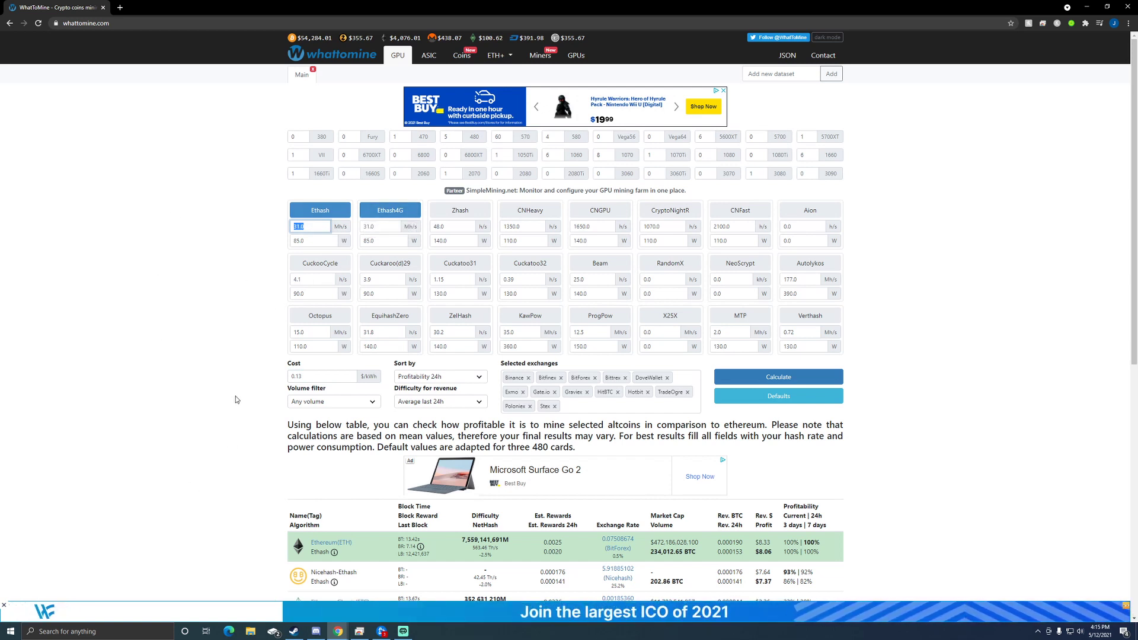
text(44)
key(Tab)
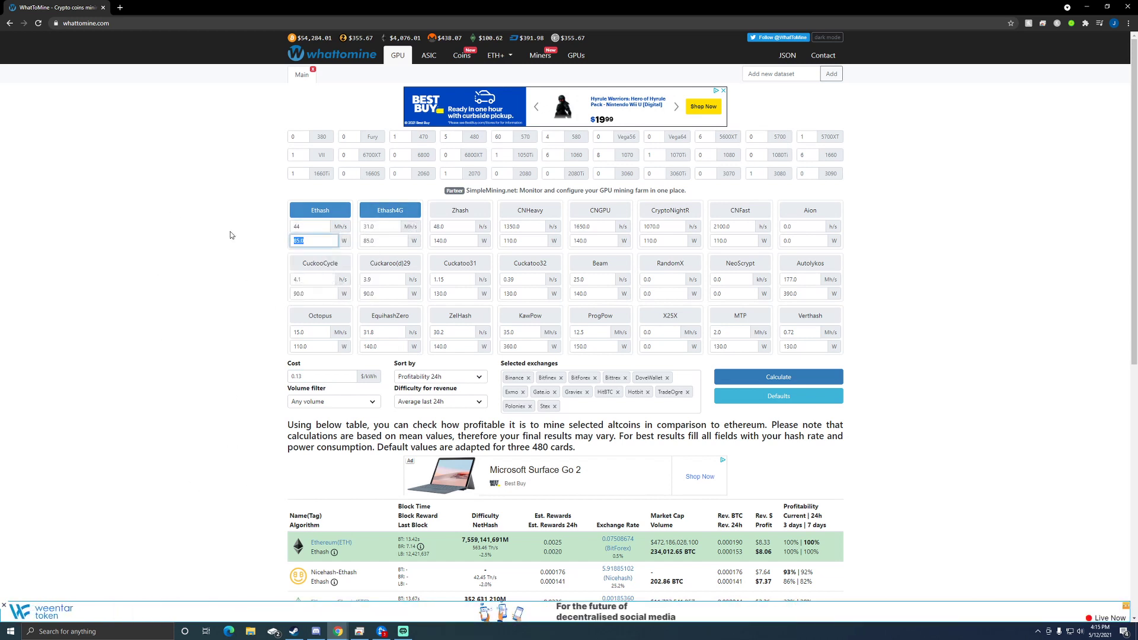
text(115)
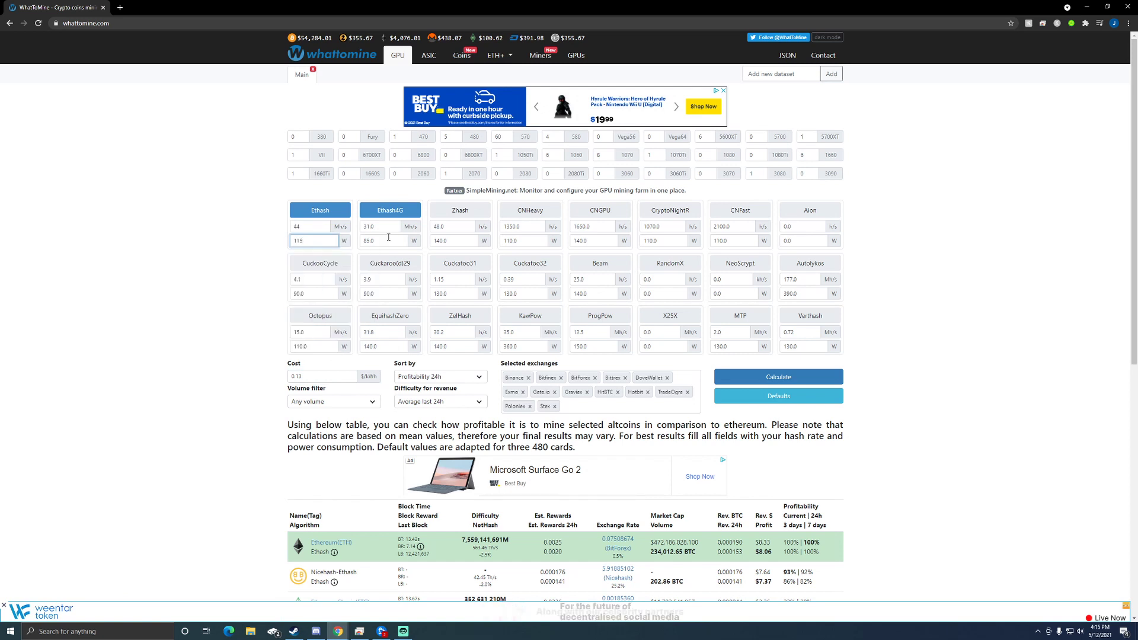
- Set Ethash4G to 44 Mh/s and 115 W, then calculate profitability
key(Tab)
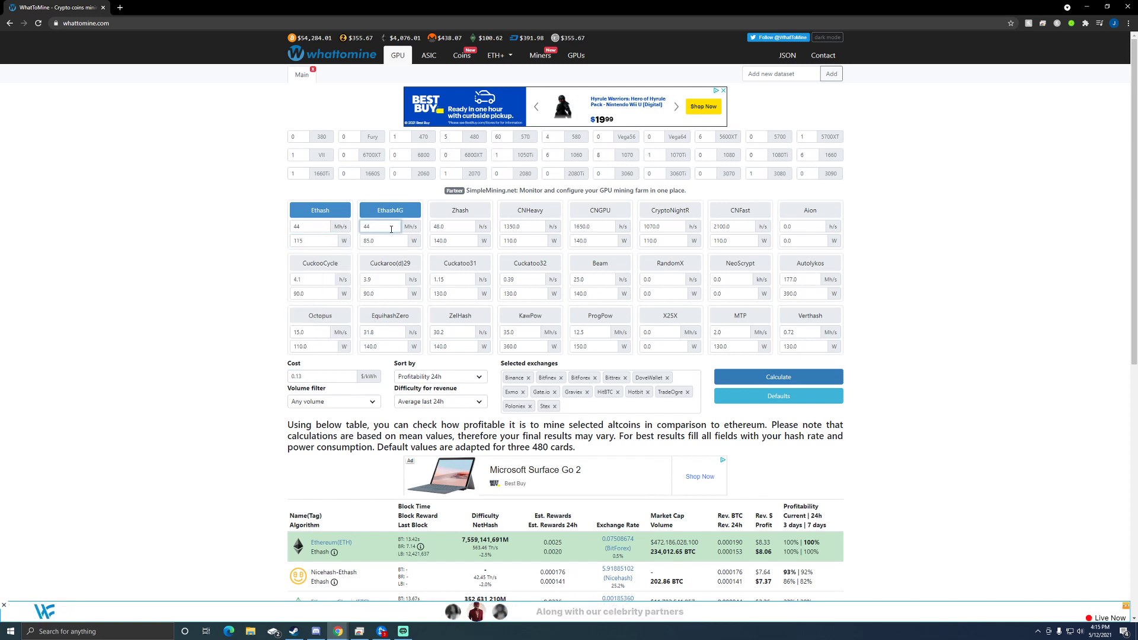
text(44)
key(Tab)
text(115)
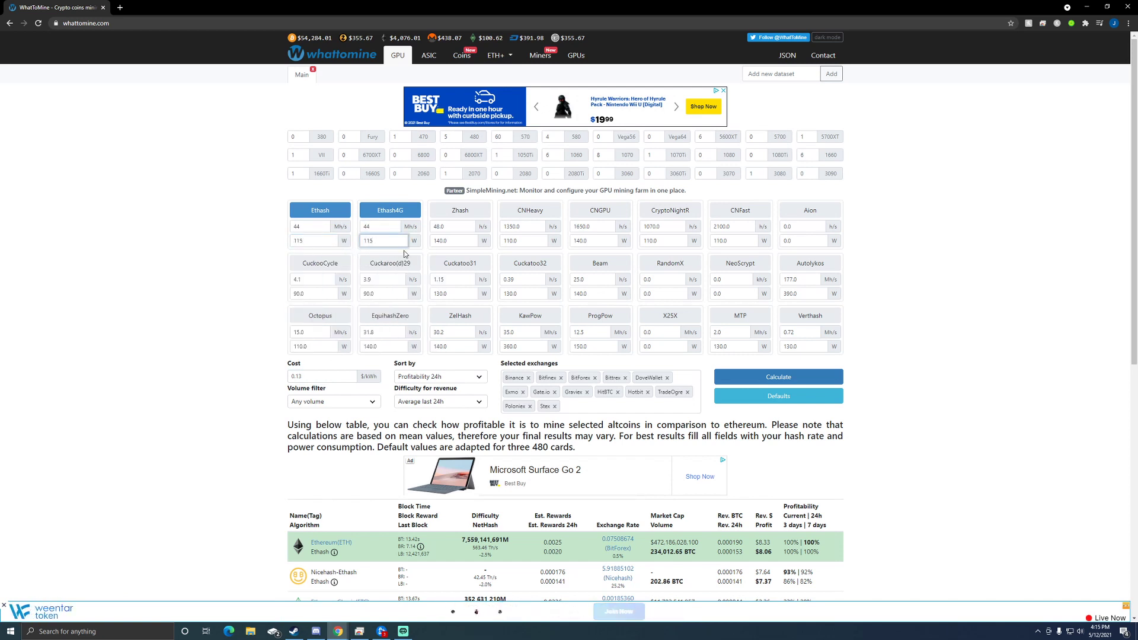
click(794, 379)
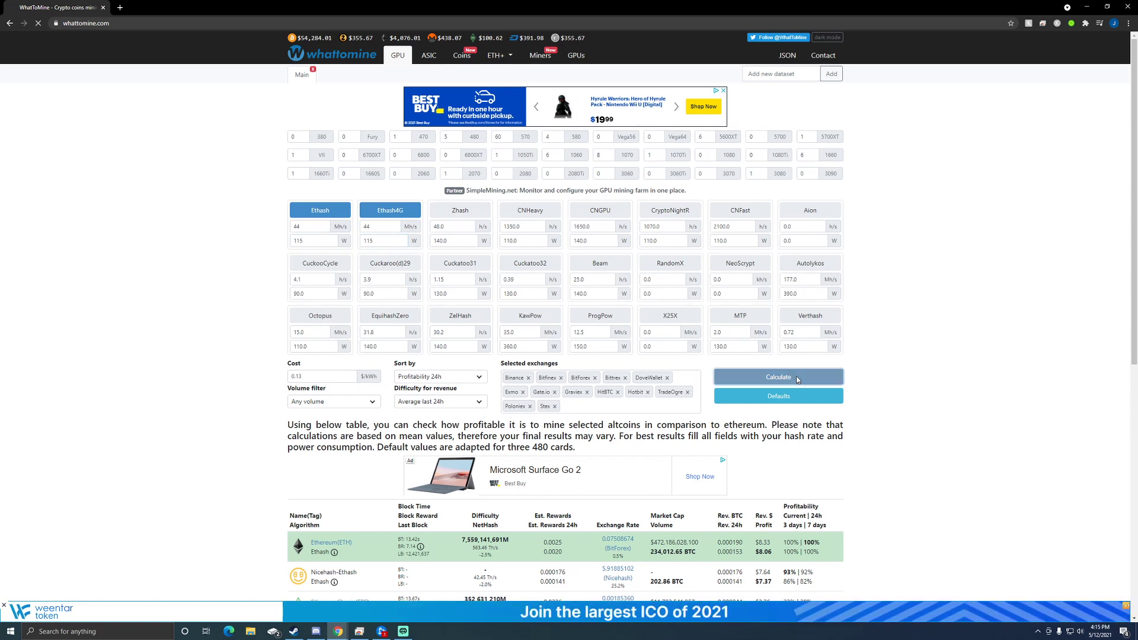
scroll(934, 372, down, 3)
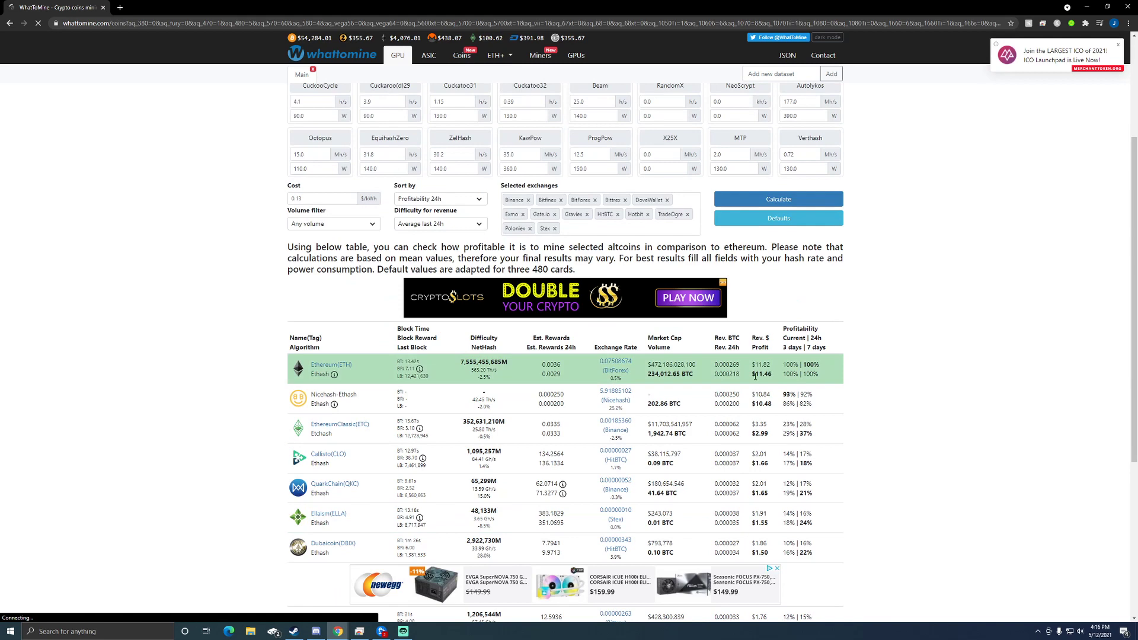
- Check Ethereum's $11.82 revenue and $11.46 daily profit, then return to the miner's remote desktop
scroll(760, 376, up, 1)
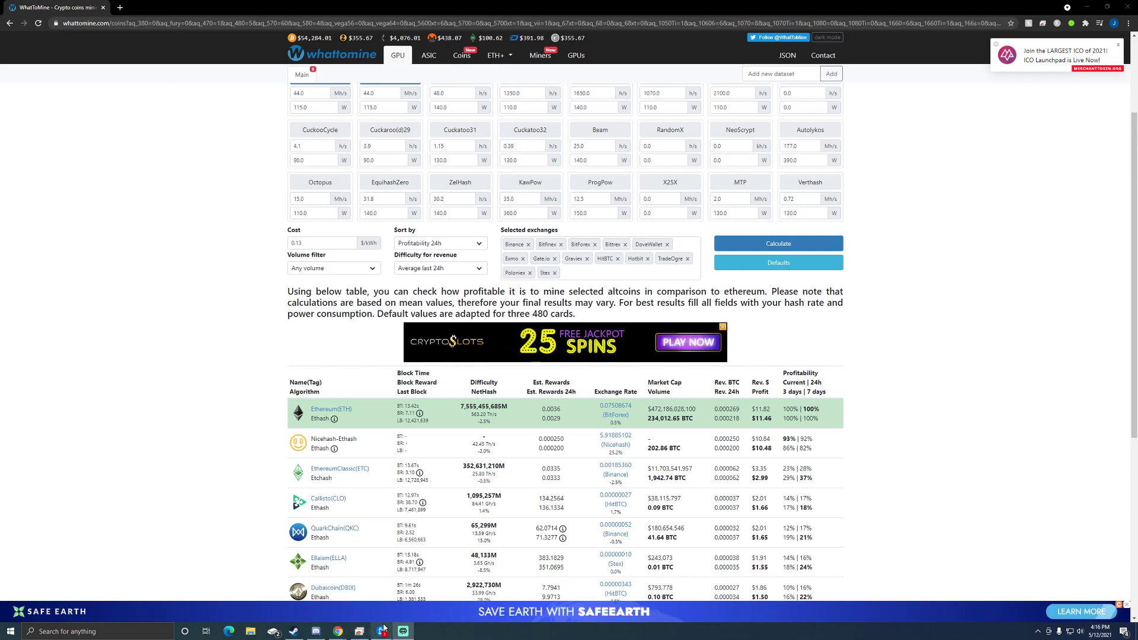
click(359, 631)
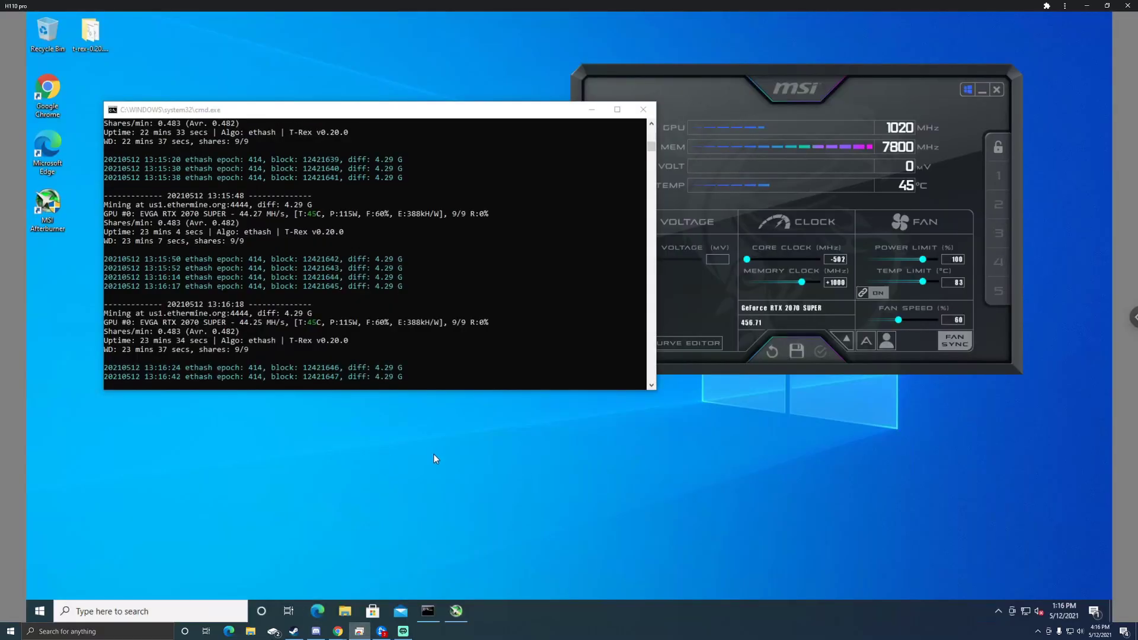